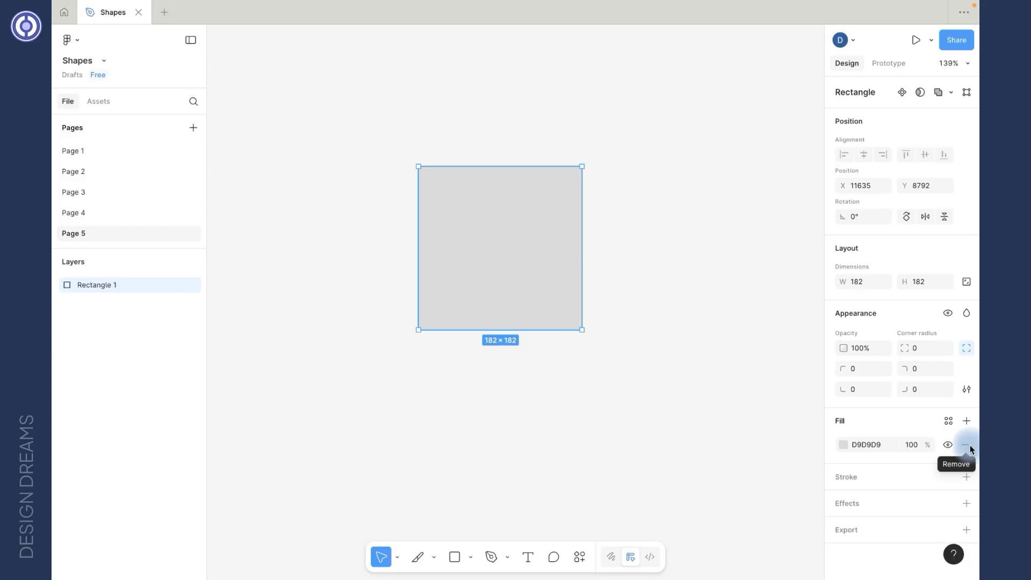
Edit the square's solid fill, choosing a muted blue (7191C0) at full opacity
click(842, 444)
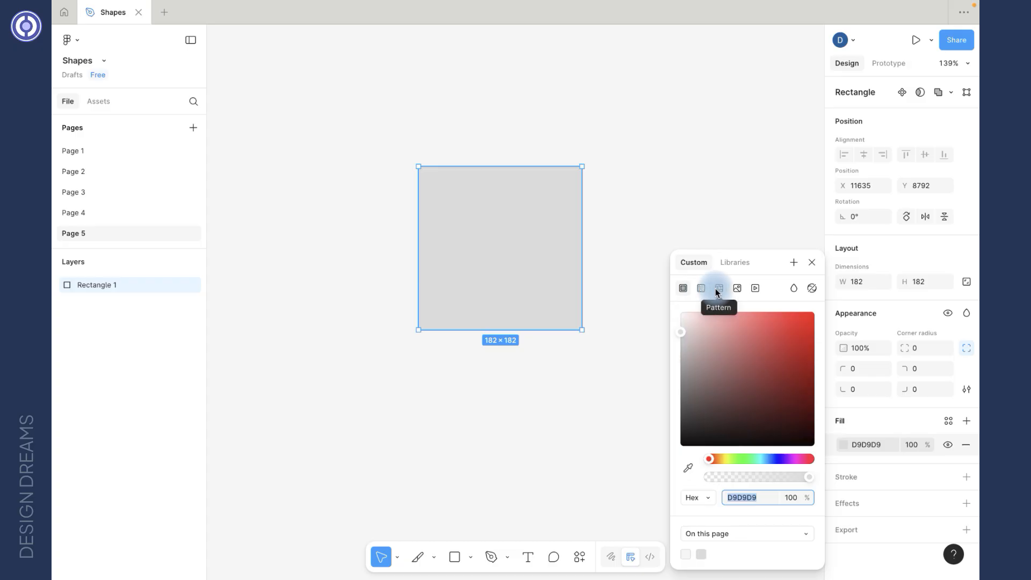
click(753, 289)
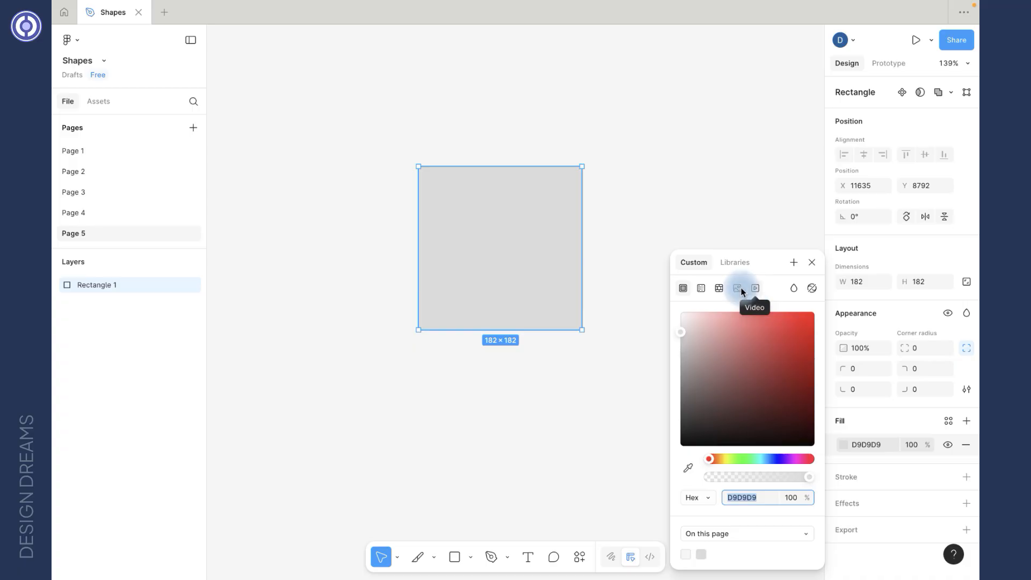
click(682, 290)
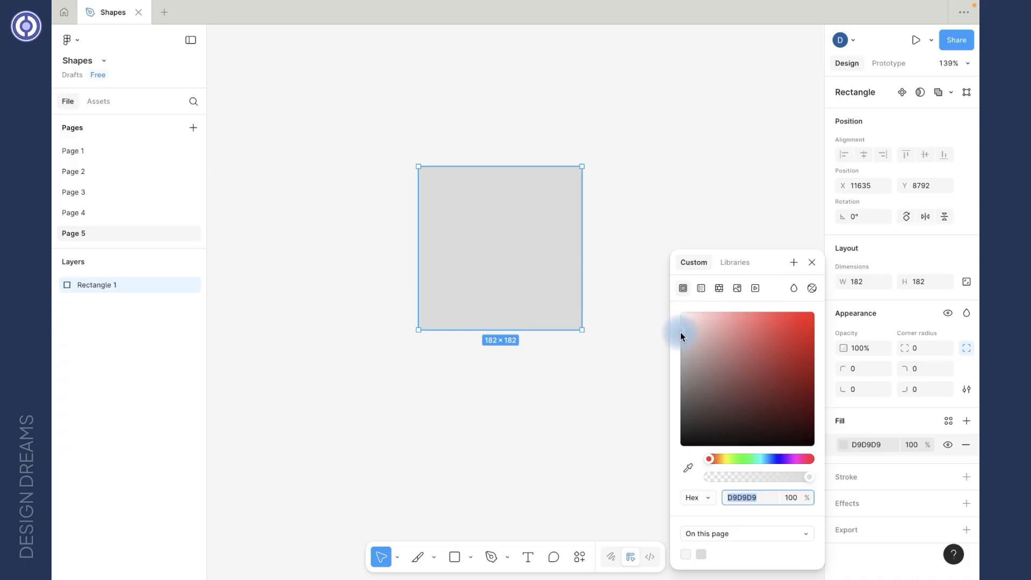
drag(681, 333, 785, 333)
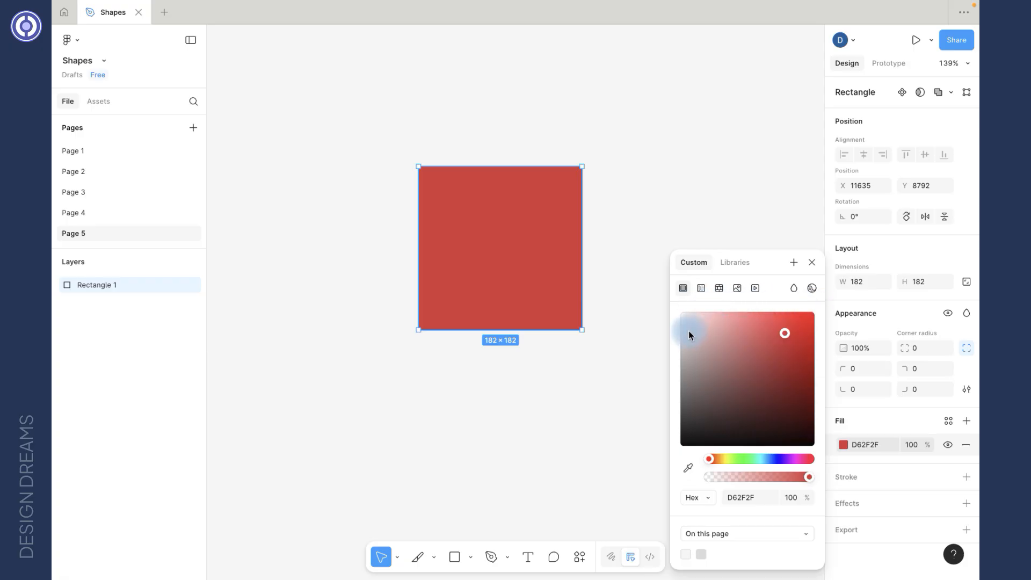
drag(783, 336, 735, 349)
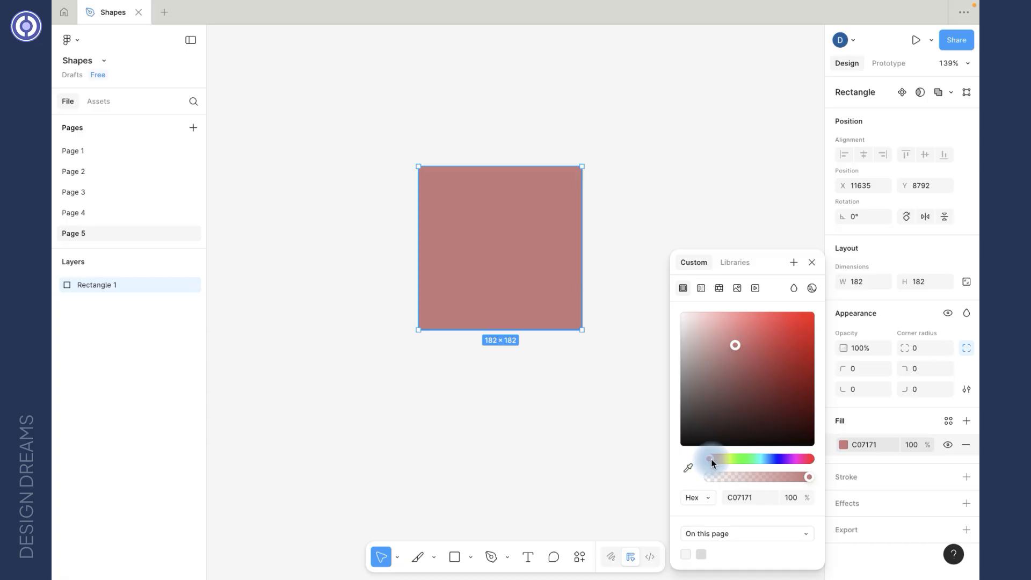
drag(711, 459, 813, 483)
Switch the fill's colour model to RGB and set its blue value to 100
click(703, 497)
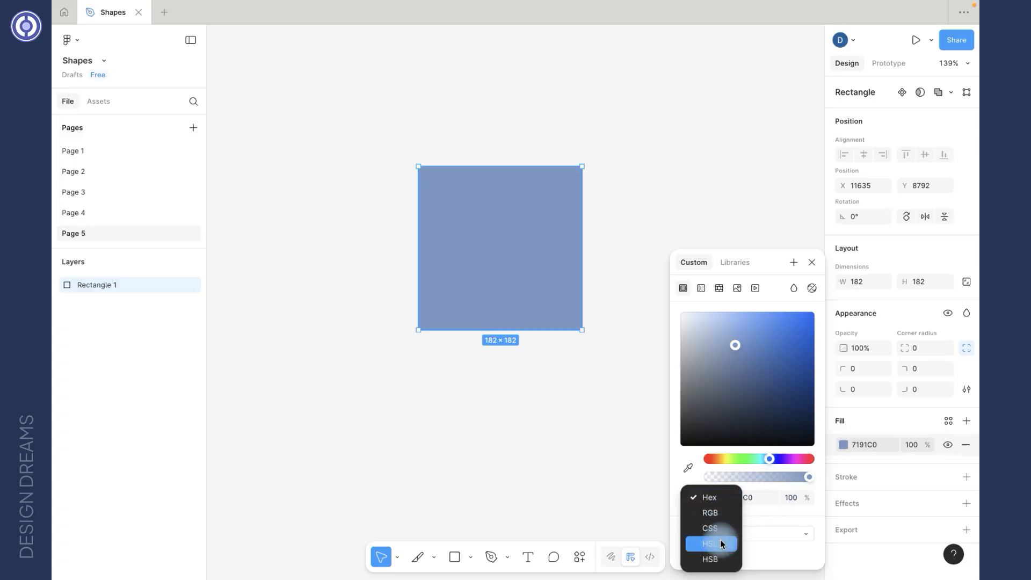
click(726, 502)
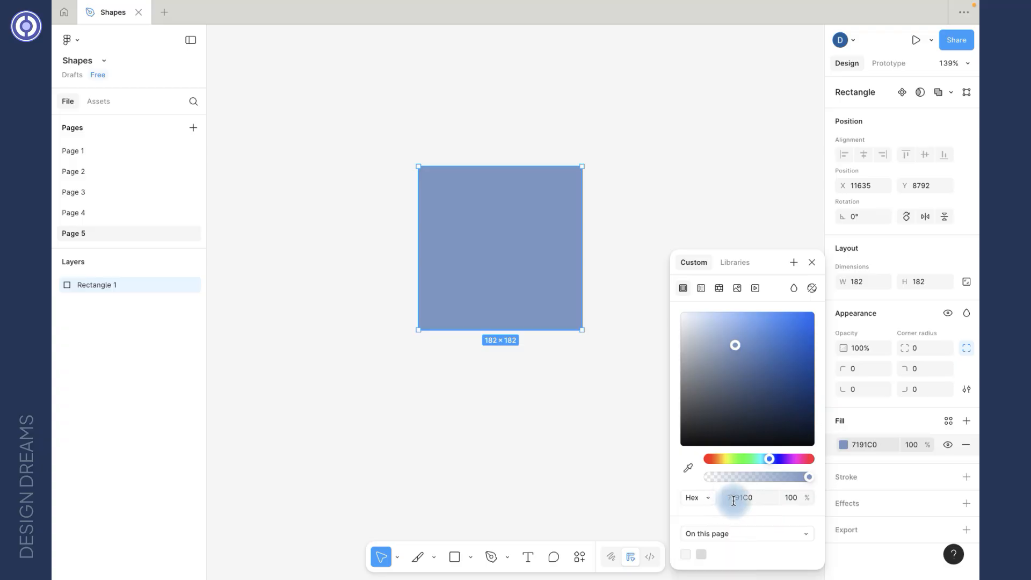
click(708, 500)
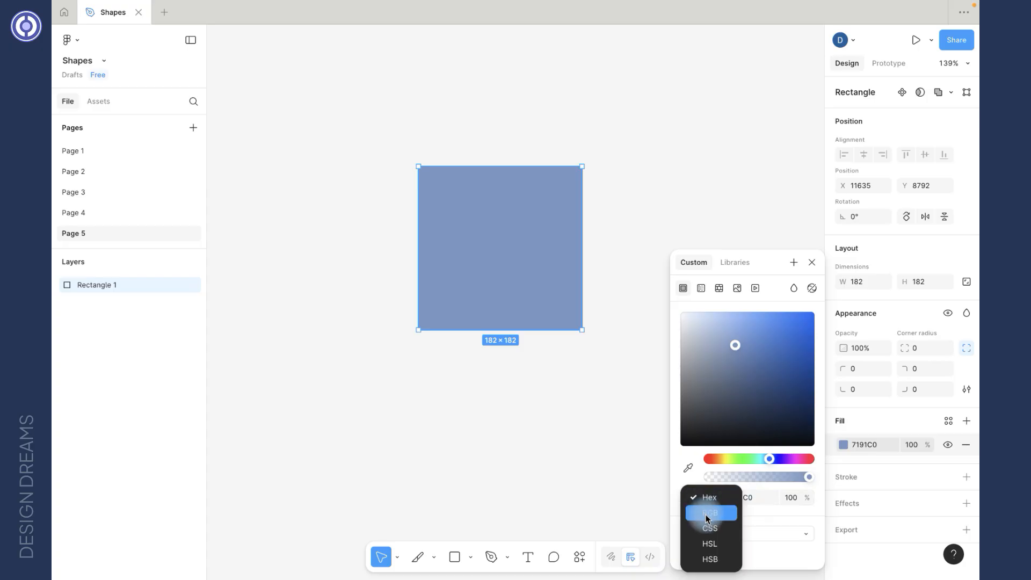
click(707, 513)
click(730, 503)
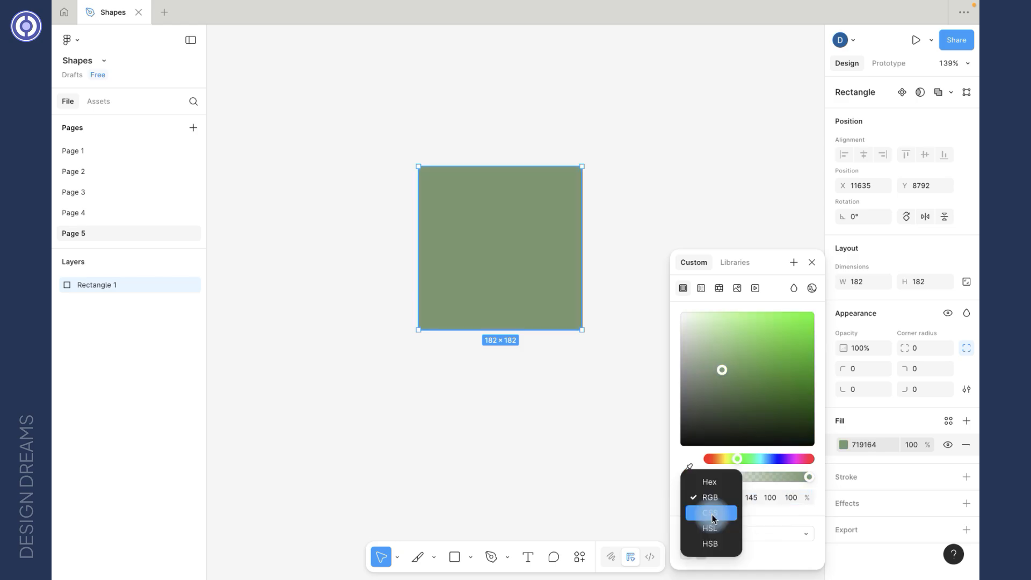
Go through the CSS and HSL colour models for the fill, ending on HSB
click(712, 515)
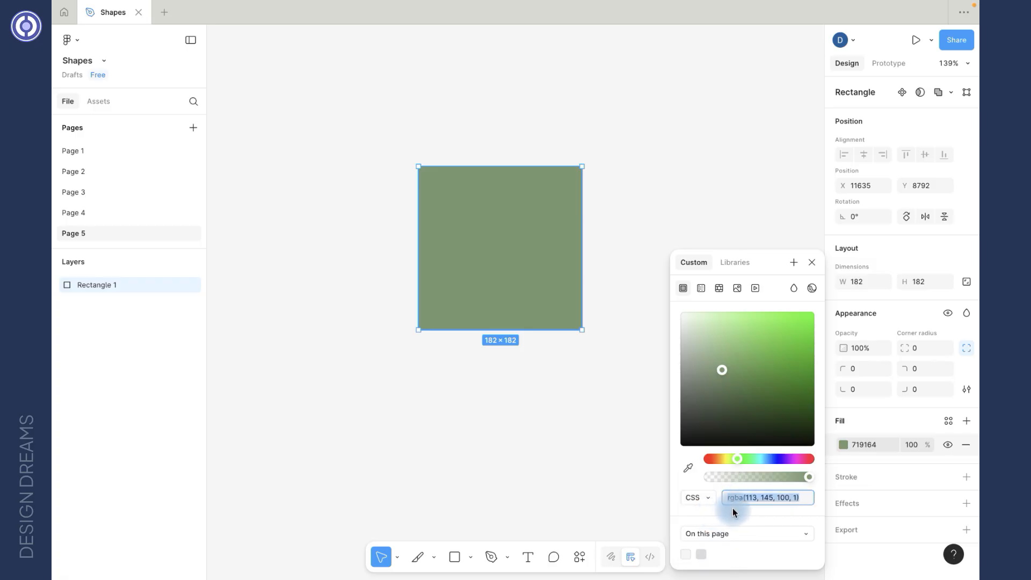
click(707, 498)
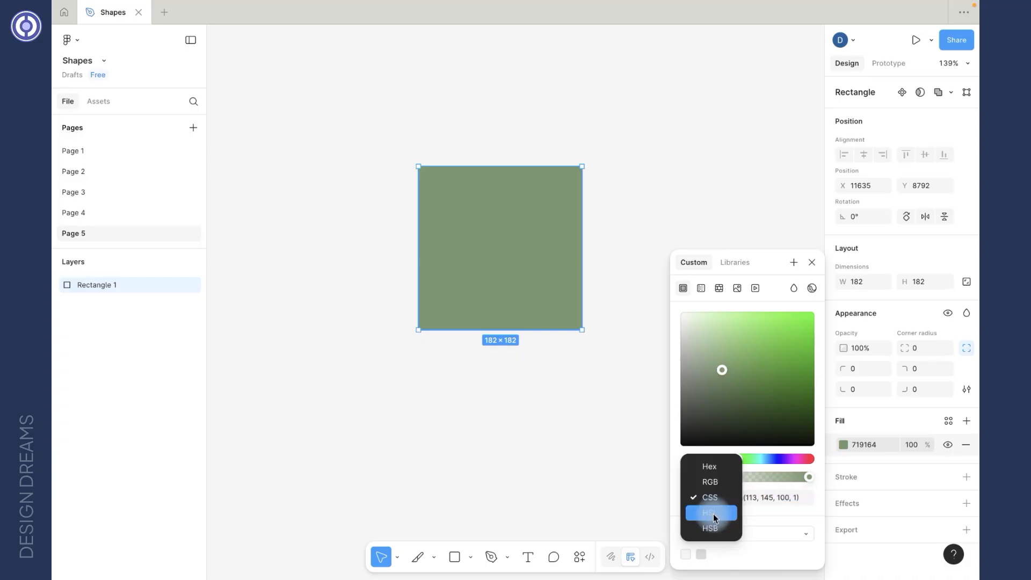
click(712, 513)
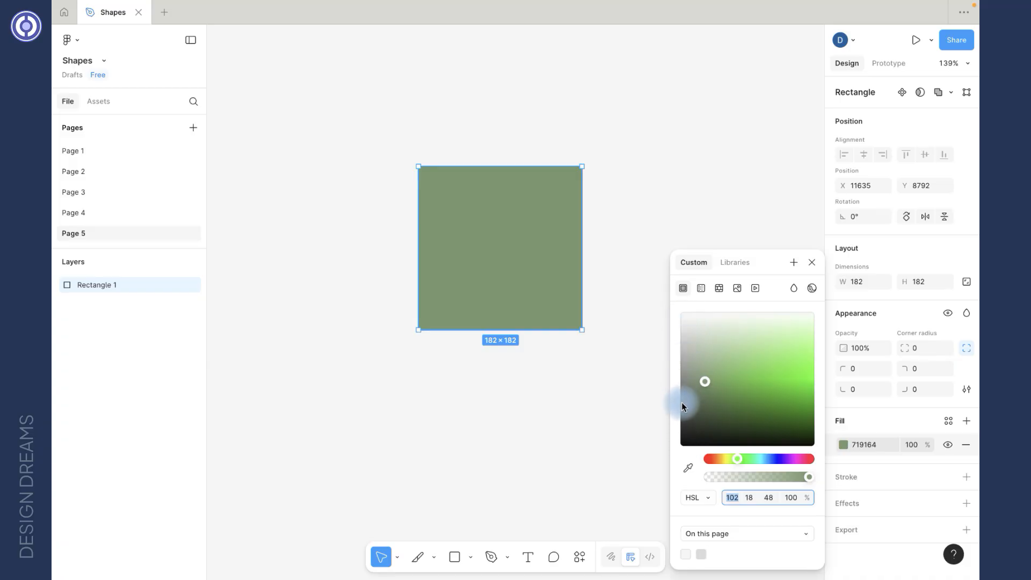
click(696, 498)
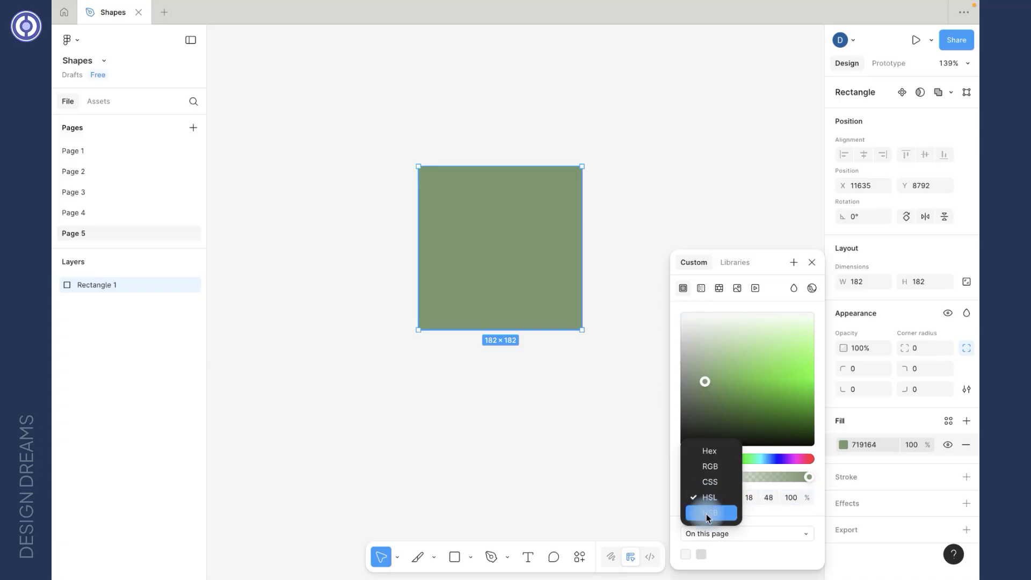
click(708, 515)
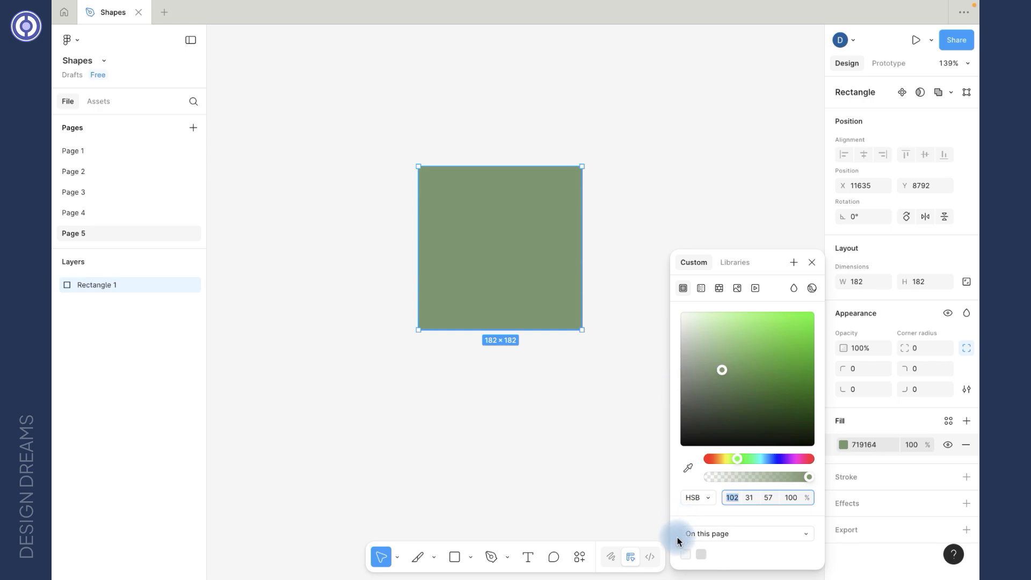
click(805, 533)
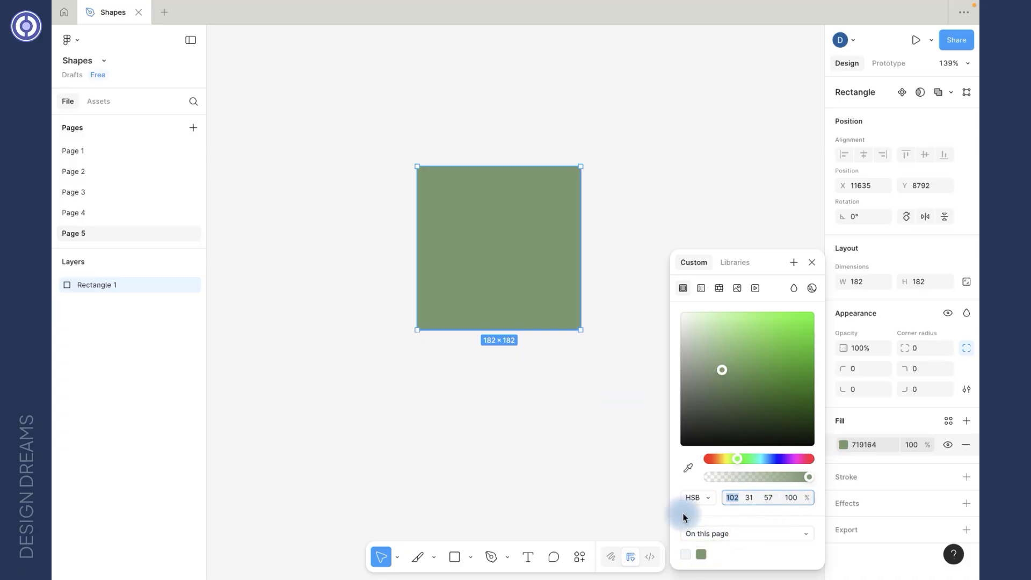
Change the square's fill to a linear gradient and flip it so the dark stop sits at 0%
click(701, 288)
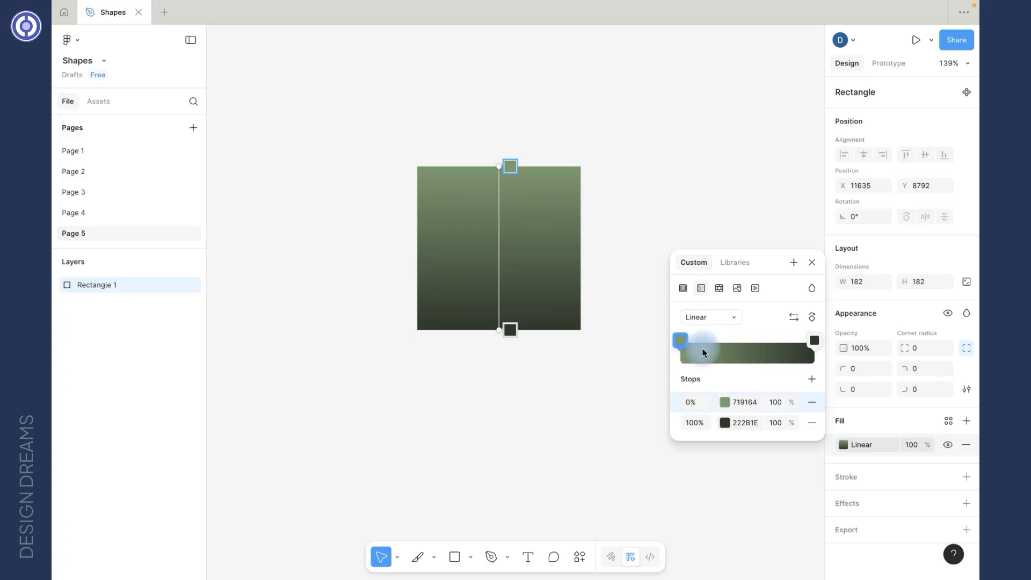
click(736, 319)
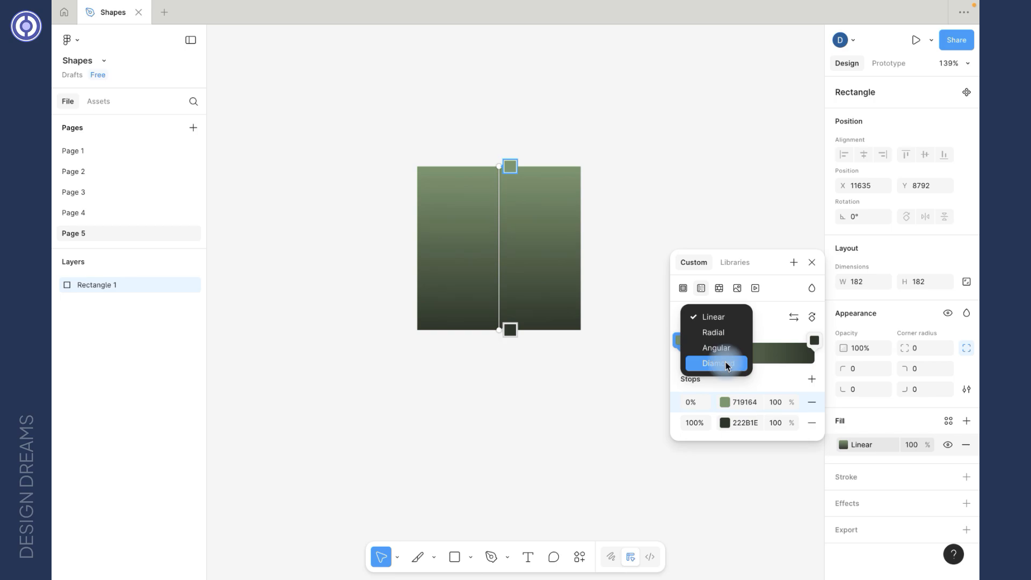
click(793, 321)
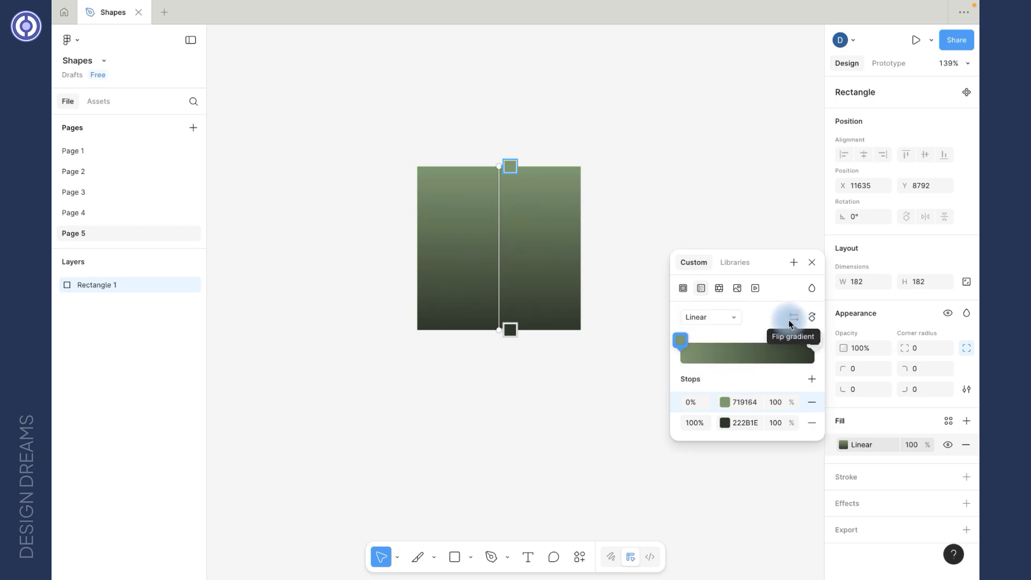
click(793, 319)
click(794, 319)
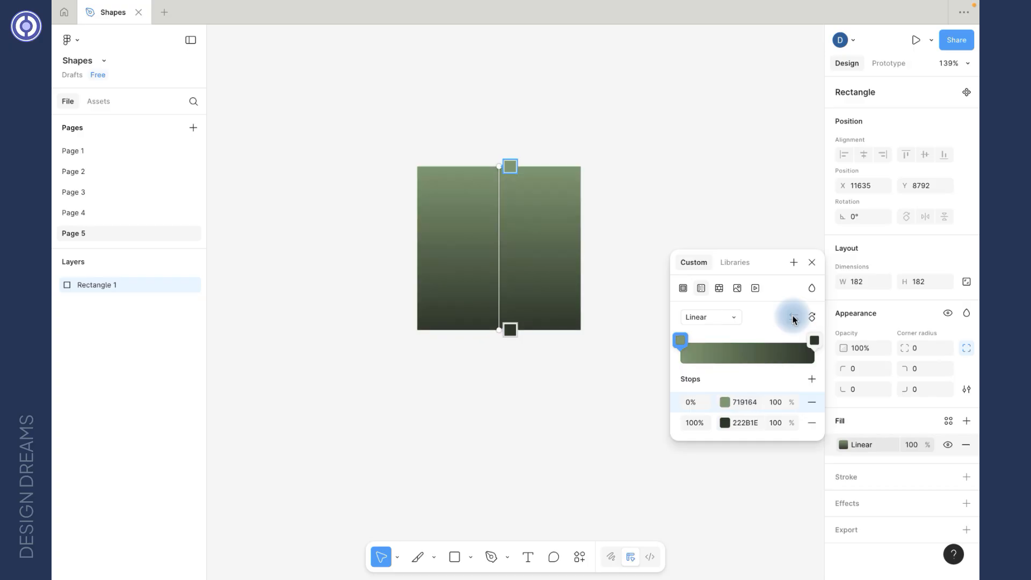
click(793, 319)
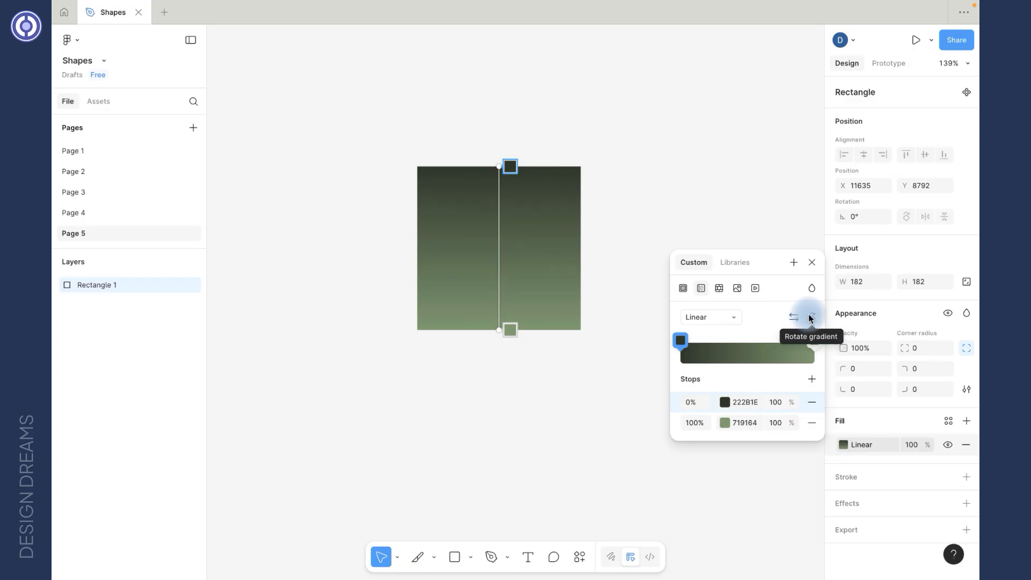
Rotate the linear gradient in quarter turns until it runs horizontally with the dark stop at the square's left edge
click(811, 318)
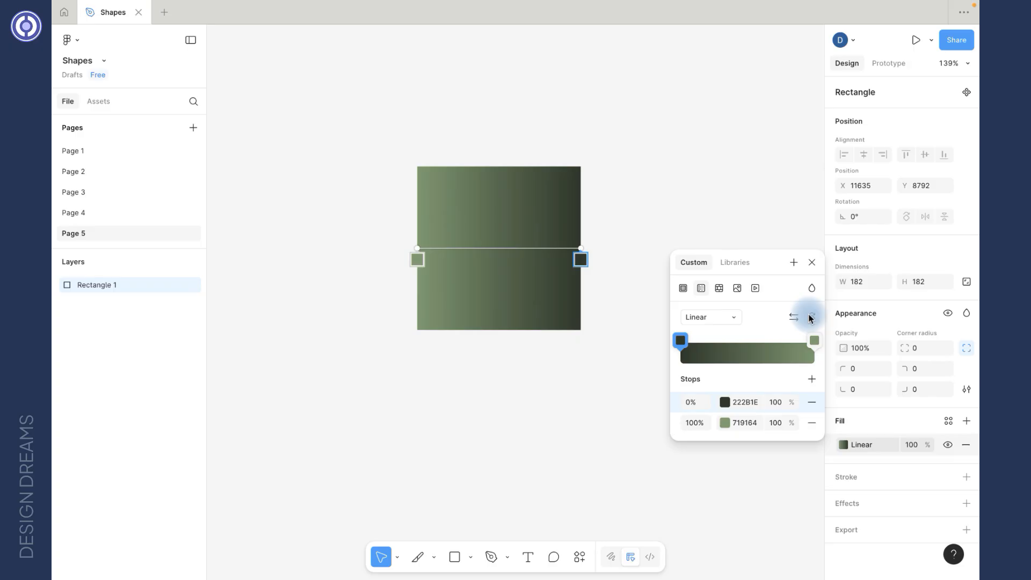
click(811, 318)
click(810, 318)
click(810, 318)
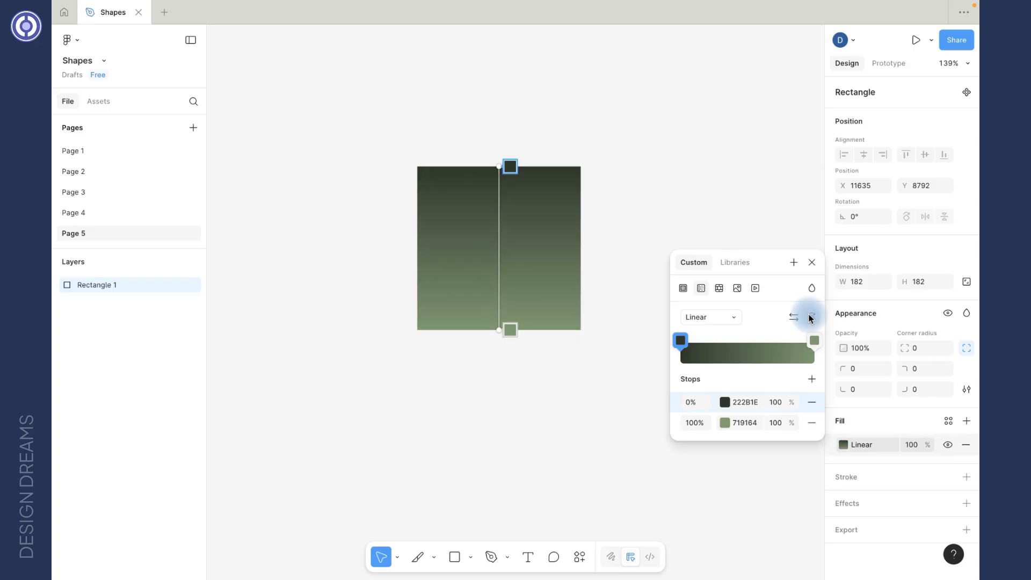
click(811, 318)
click(811, 317)
click(811, 318)
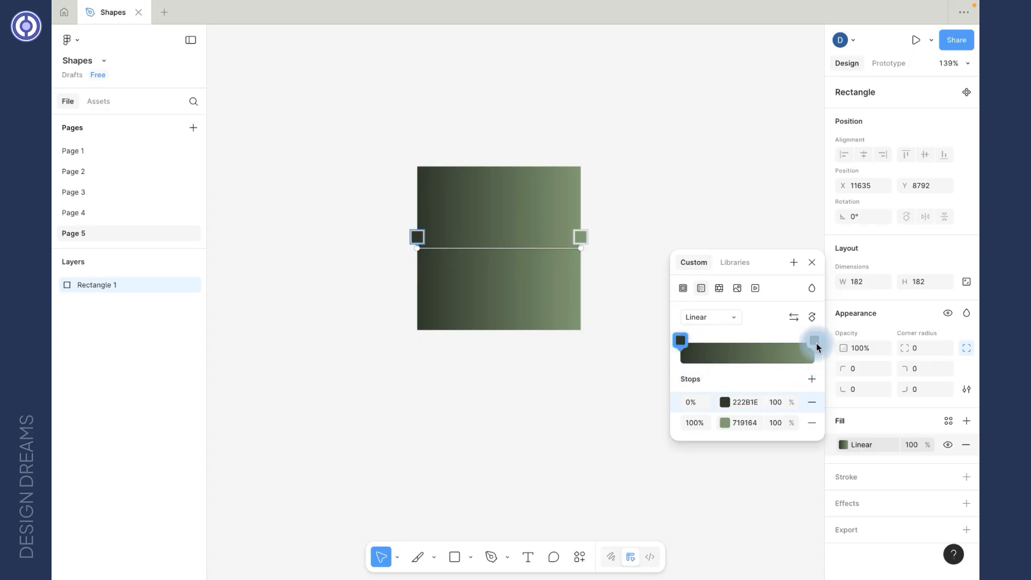
Add three colour stops to the linear gradient, at 30%, 65% and 80%
click(721, 343)
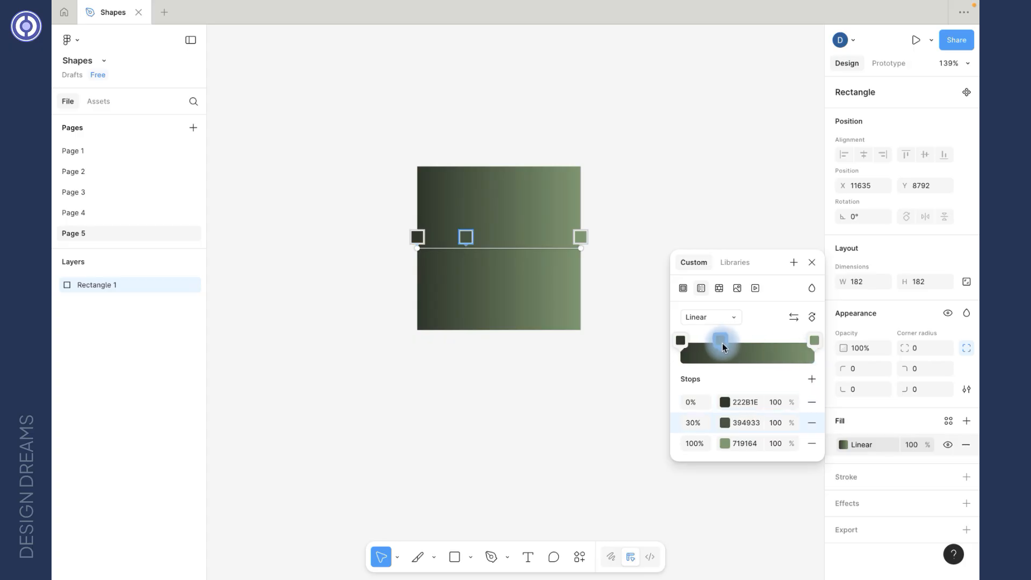
click(811, 379)
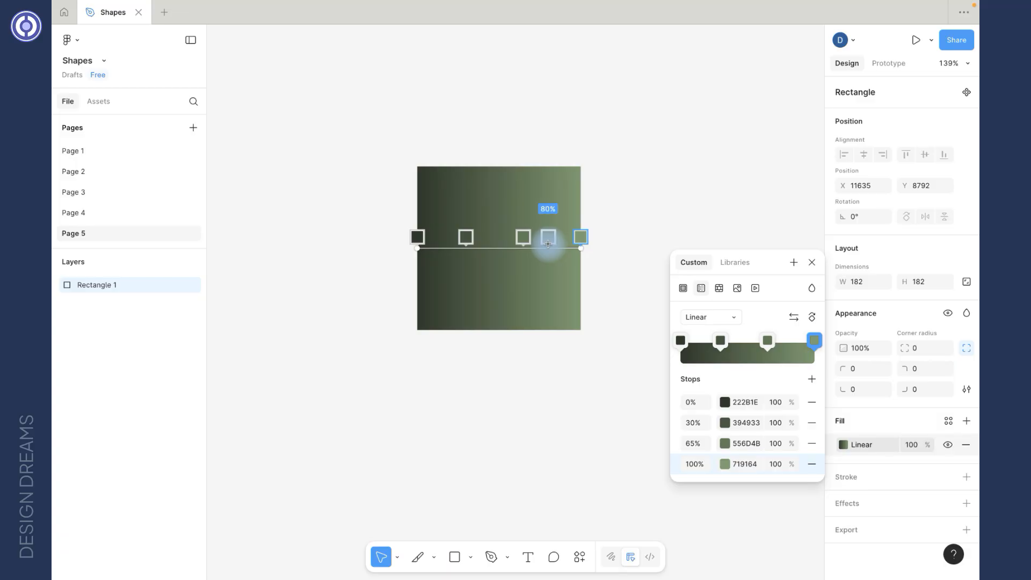
click(548, 244)
Recolour the gradient's 30% stop to purple 7D48BE and its 80% stop to green 6F9A5D
click(720, 341)
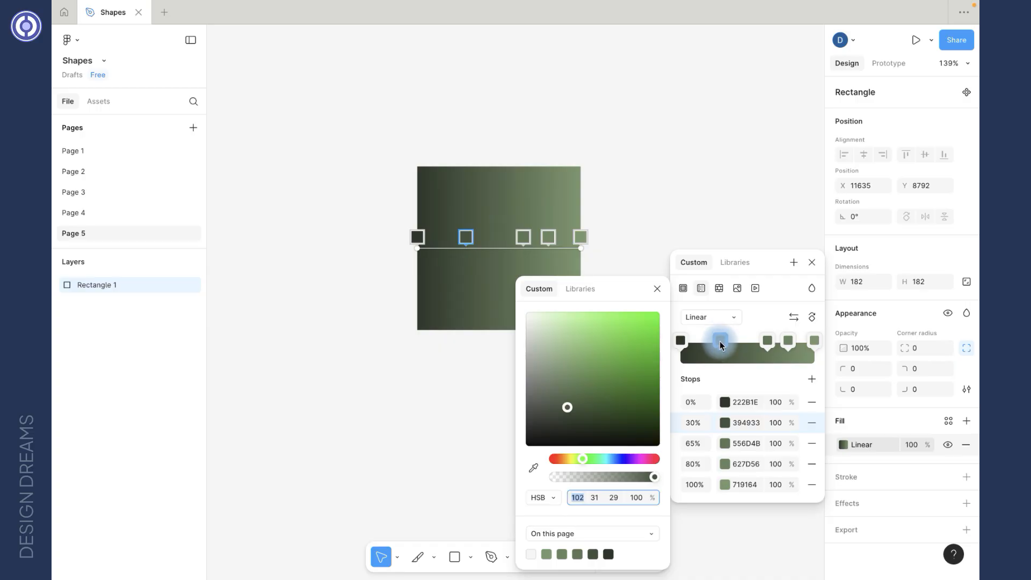
drag(628, 379, 611, 347)
click(629, 460)
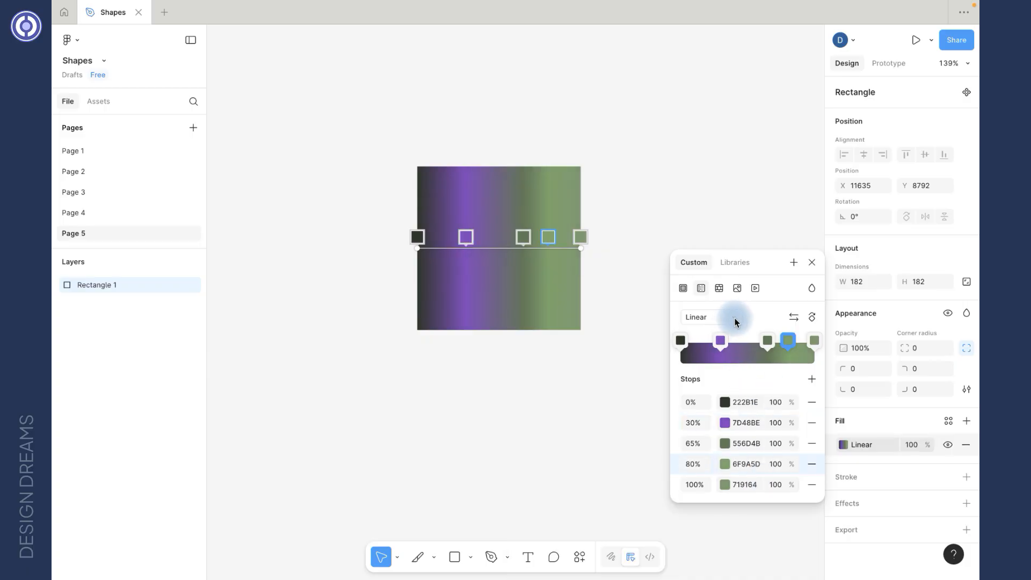
Change the gradient type to Radial and extend its end handle beyond the square's lower-right corner
click(734, 318)
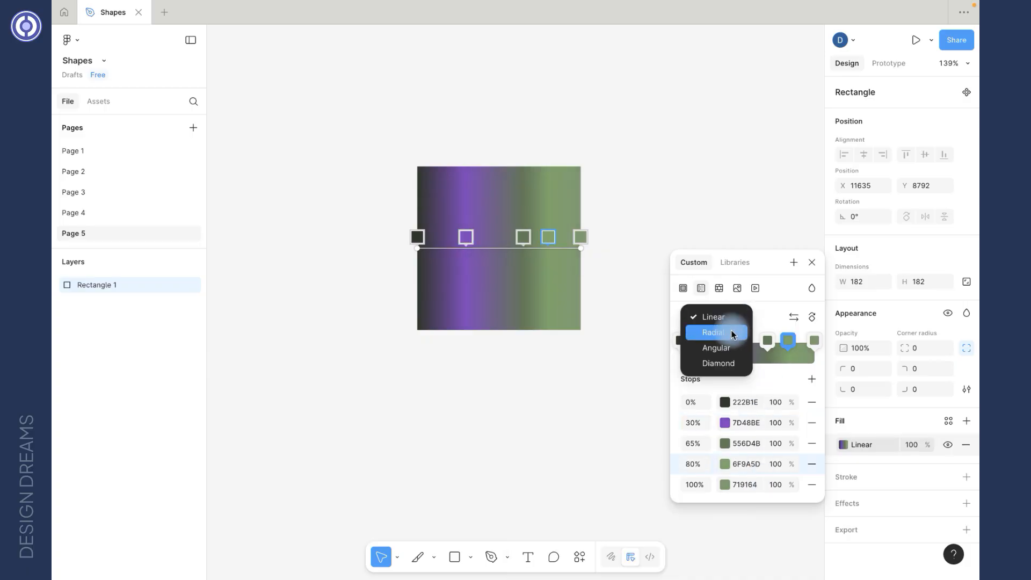
click(726, 331)
drag(580, 250, 599, 360)
Change the gradient type to Angular and swing its end handle around to the square's left edge
click(717, 317)
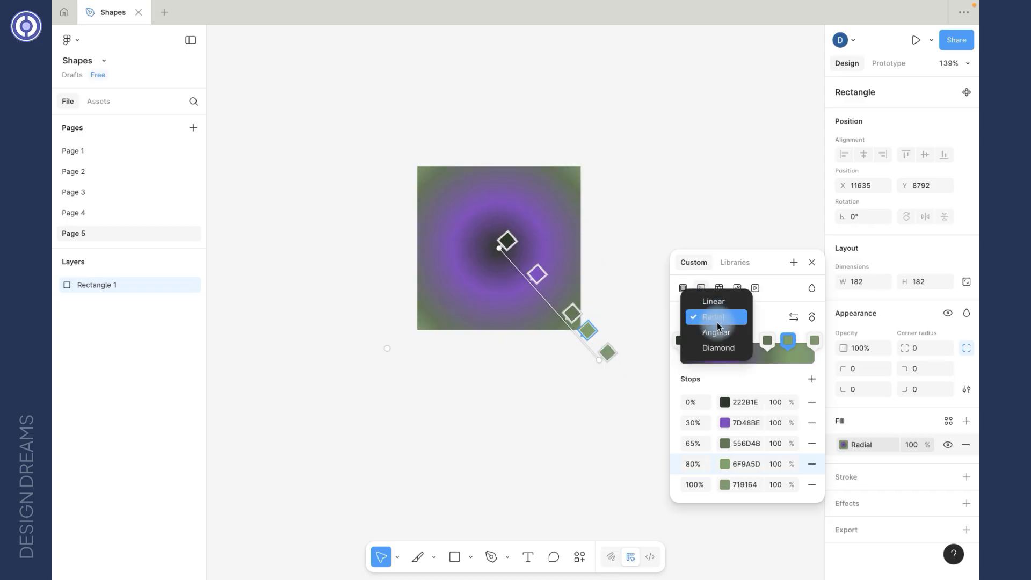
click(718, 331)
drag(600, 361, 409, 224)
Change the gradient type to Diamond and stretch its end handle far out past the square's upper-right side
click(717, 317)
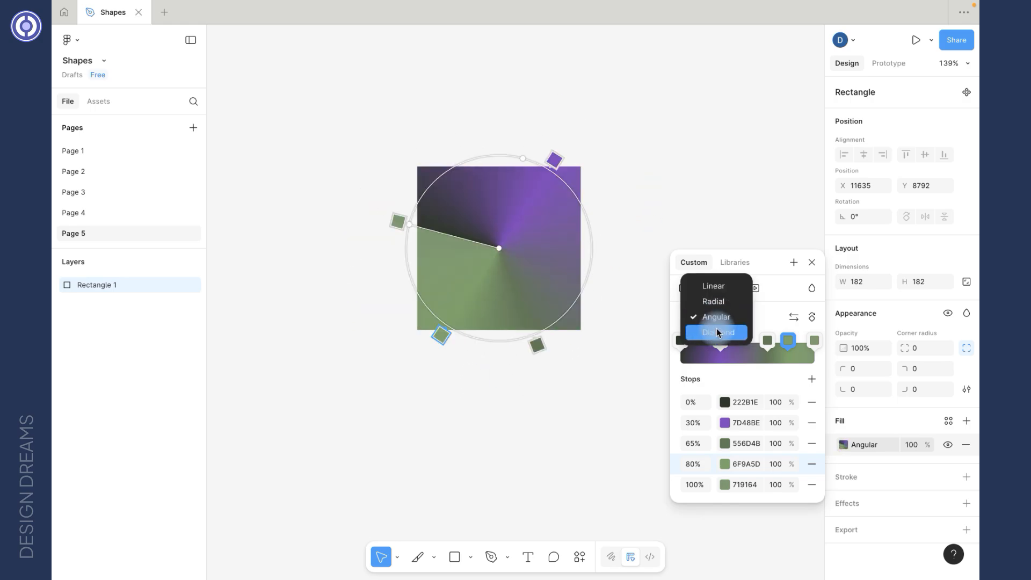
click(718, 332)
drag(407, 224, 726, 178)
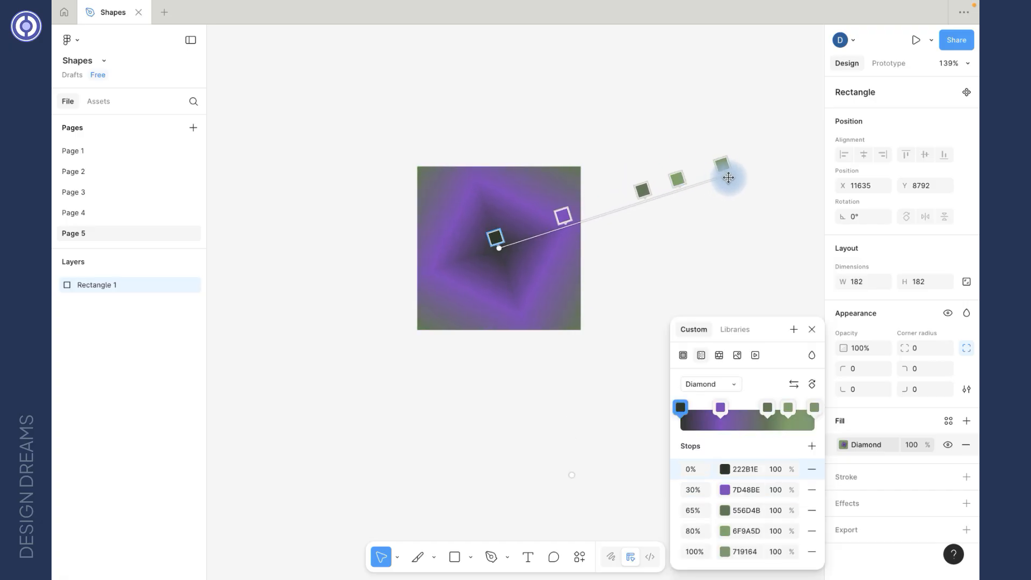
drag(727, 178, 725, 202)
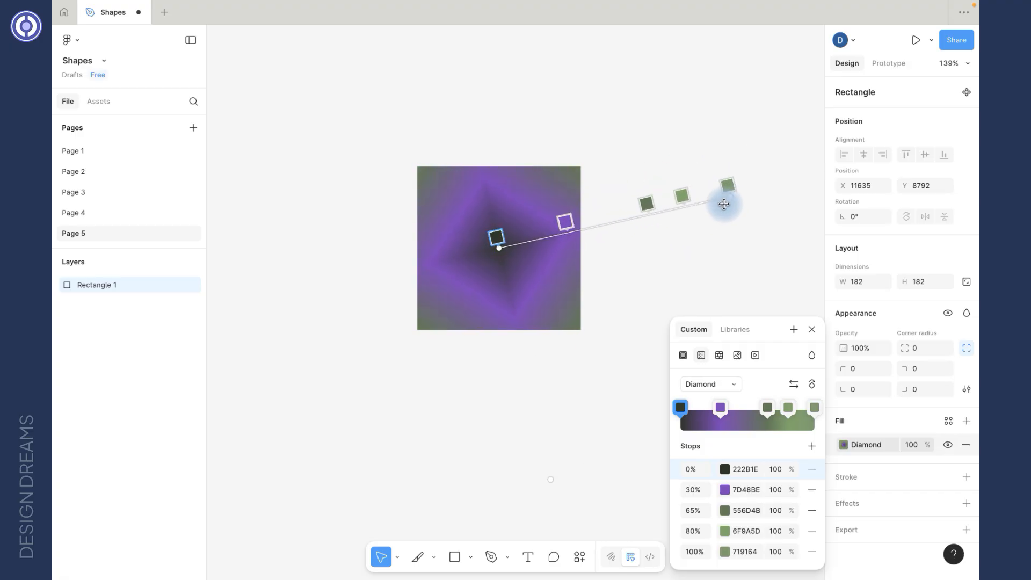
Move the purple stop to 13% with a new stop at 28%, and rotate the diamond gradient counter-clockwise toward the upper right
click(556, 228)
drag(554, 229, 525, 232)
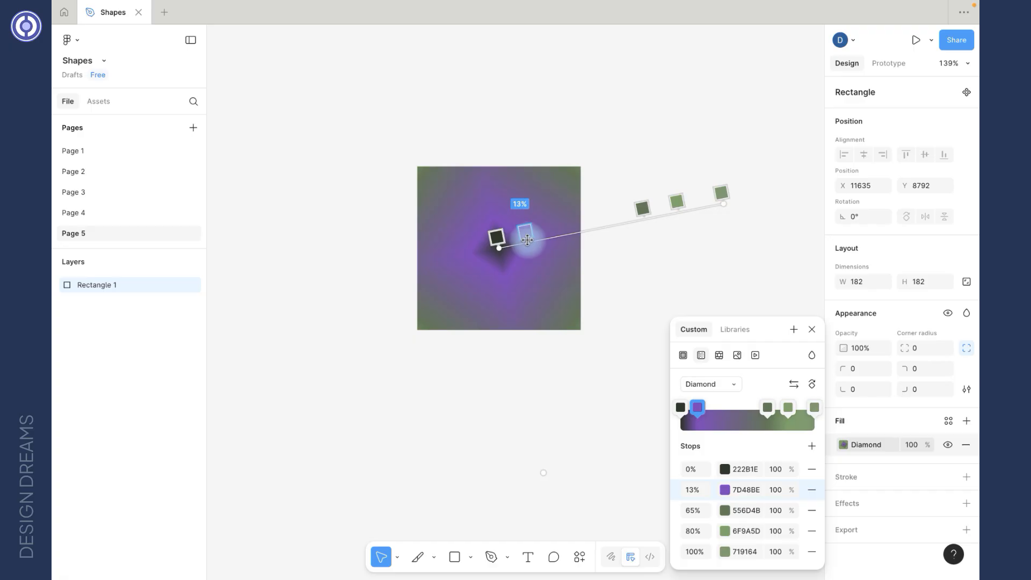
click(560, 235)
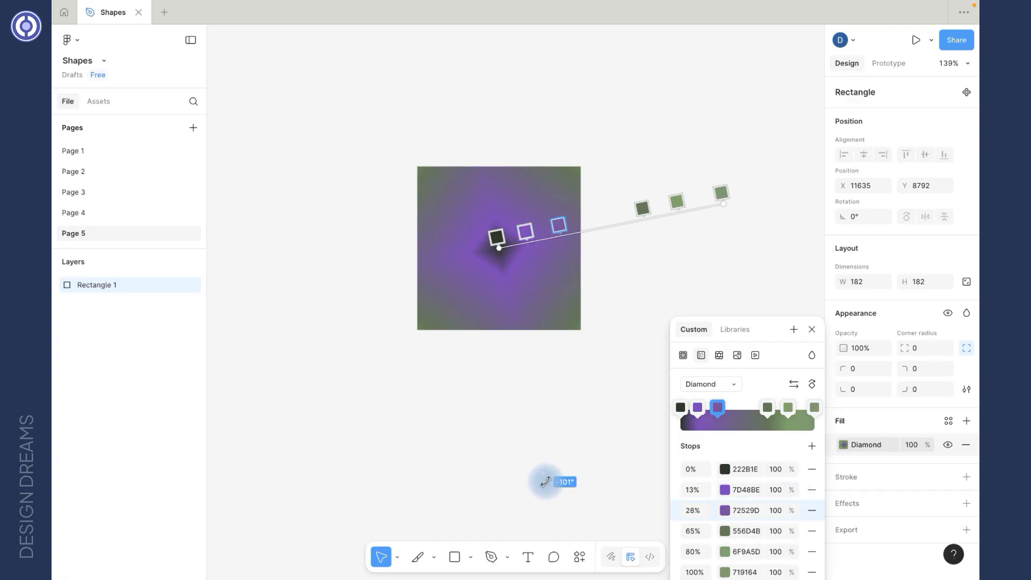
drag(544, 474, 606, 461)
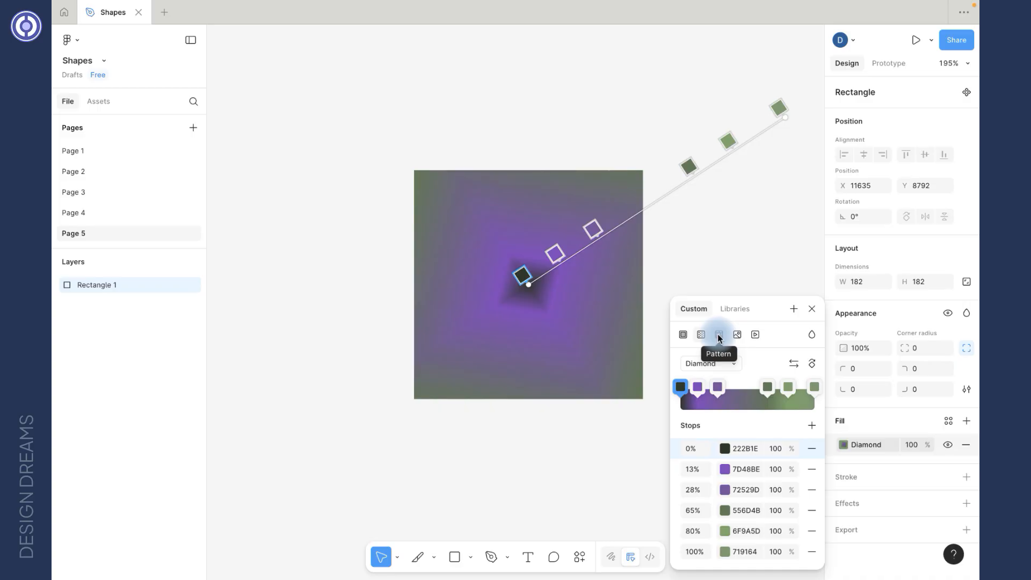
Switch the square's fill to Pattern and paste the wavy pattern image onto the canvas, placing it to the left of the square
click(718, 334)
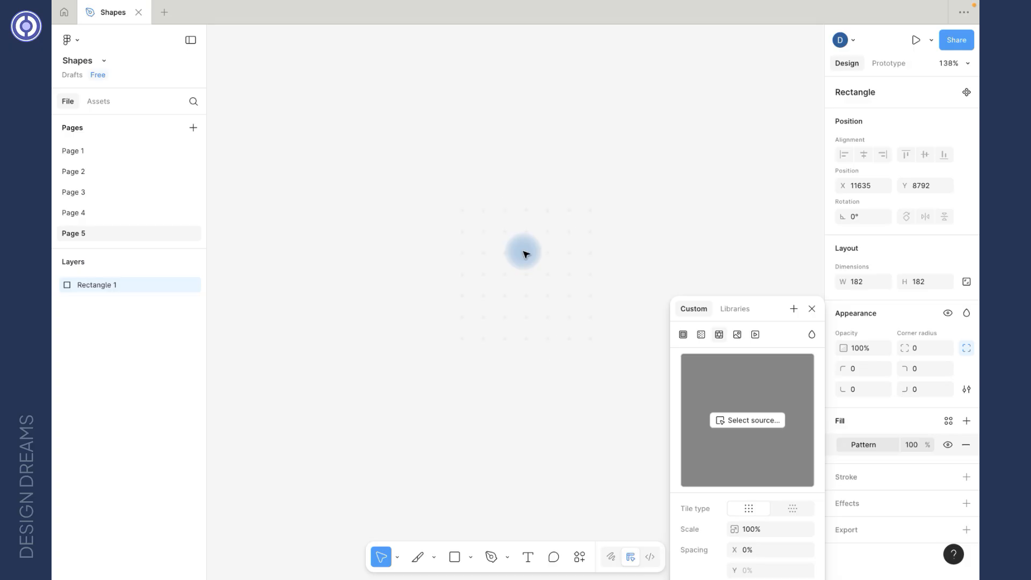
scroll(525, 253, down, 1)
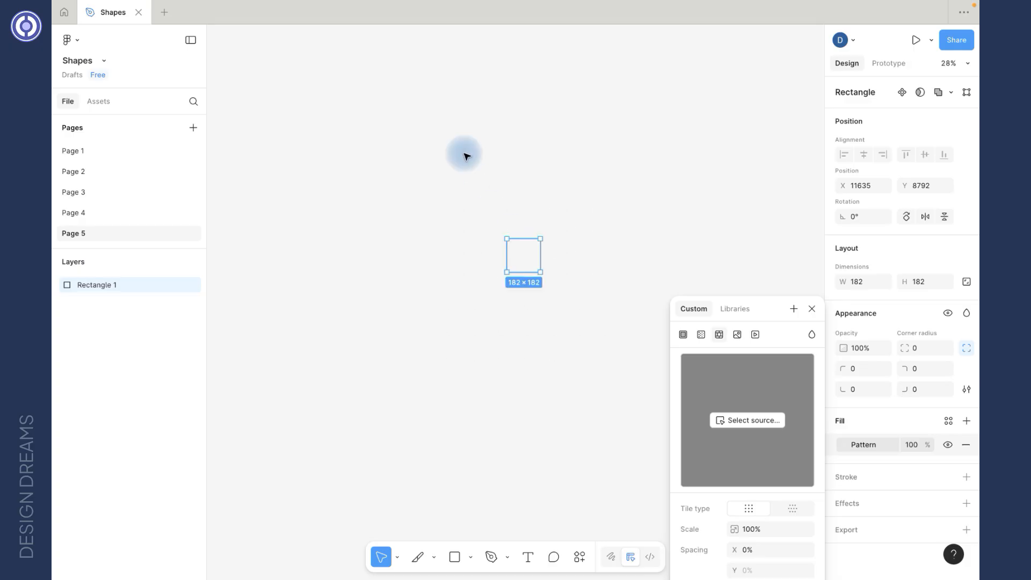
key(ctrl+v)
drag(529, 315, 429, 260)
scroll(526, 265, up, 2)
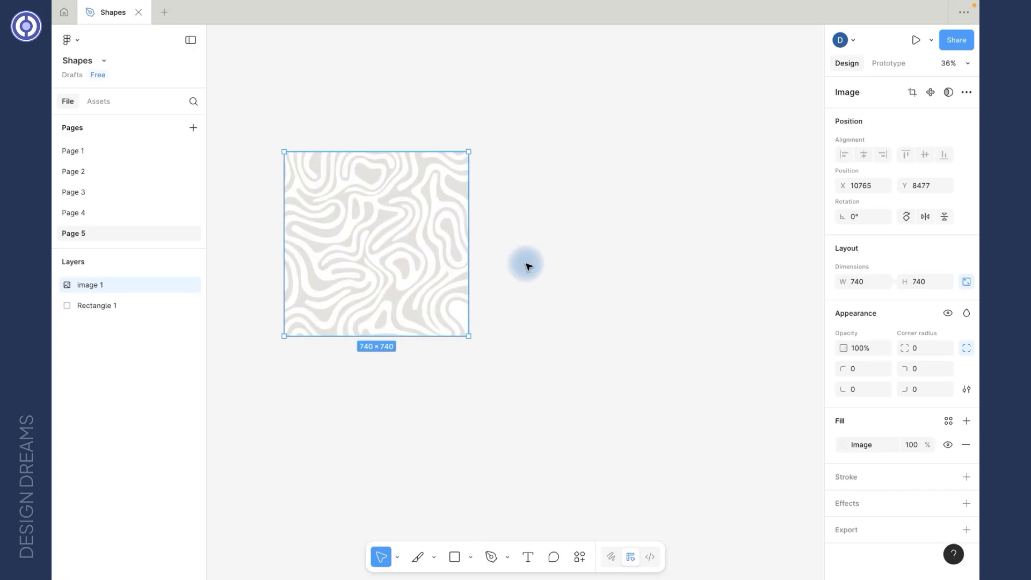
Select the square again and use the pasted wavy image as the source of its pattern fill
scroll(527, 264, up, 5)
click(537, 250)
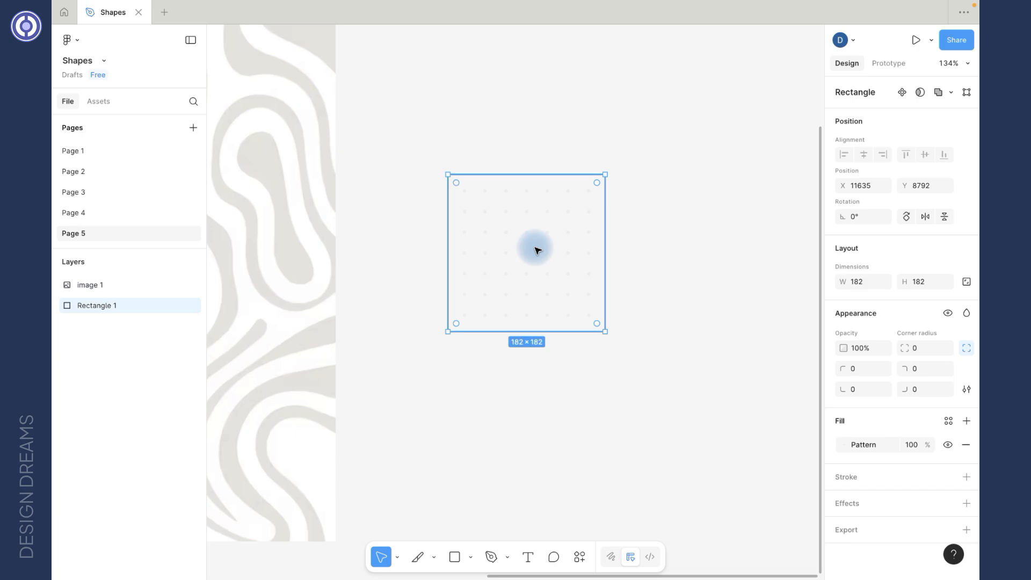
scroll(536, 248, left, 1)
scroll(536, 248, up, 1)
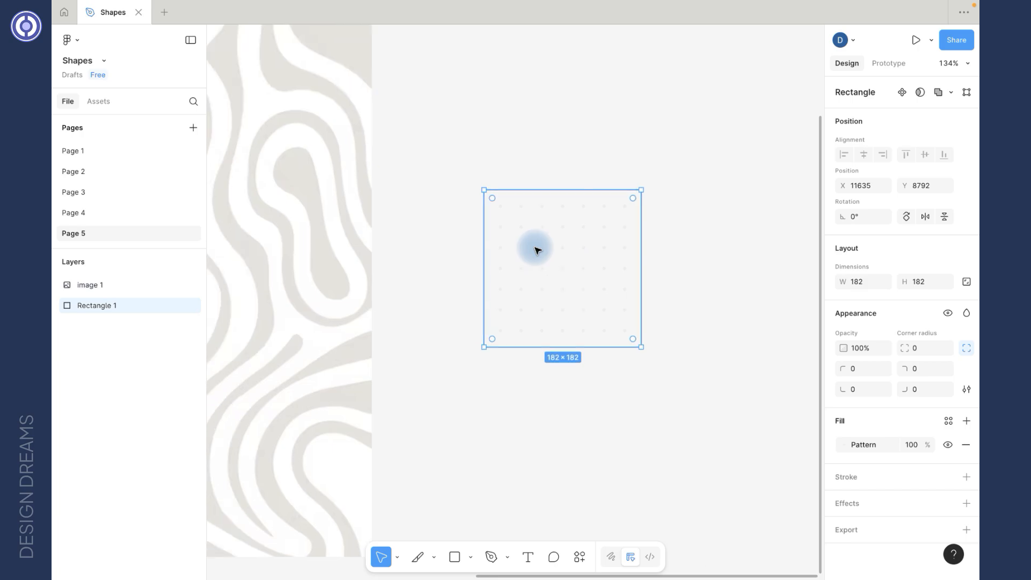
click(856, 449)
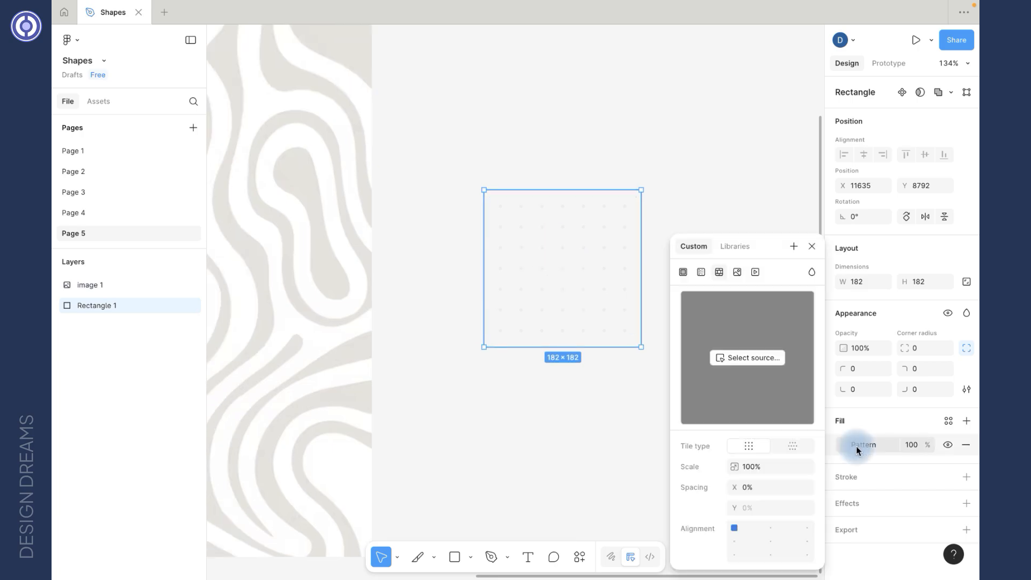
click(763, 360)
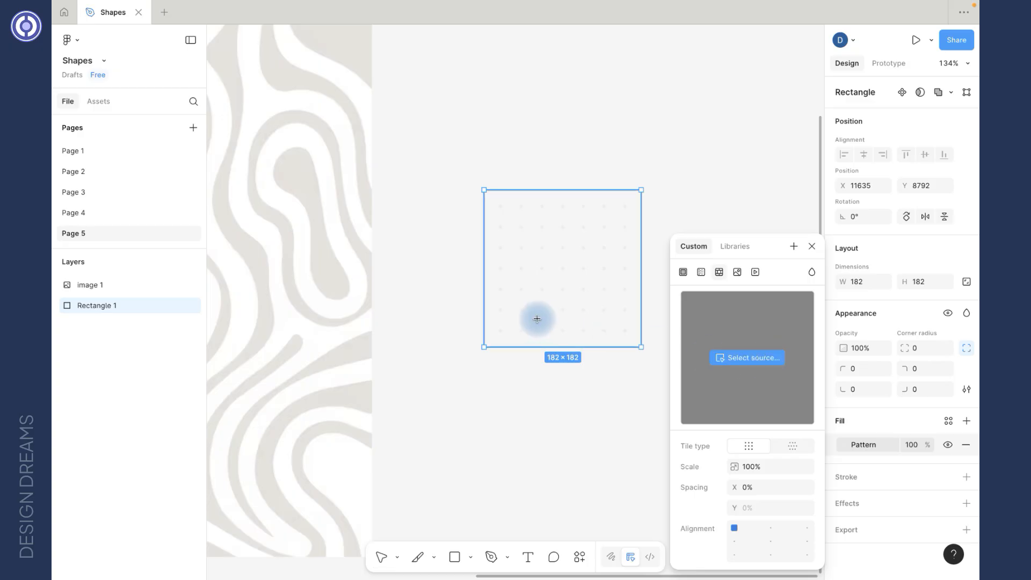
click(282, 261)
scroll(504, 264, down, 2)
scroll(504, 265, right, 2)
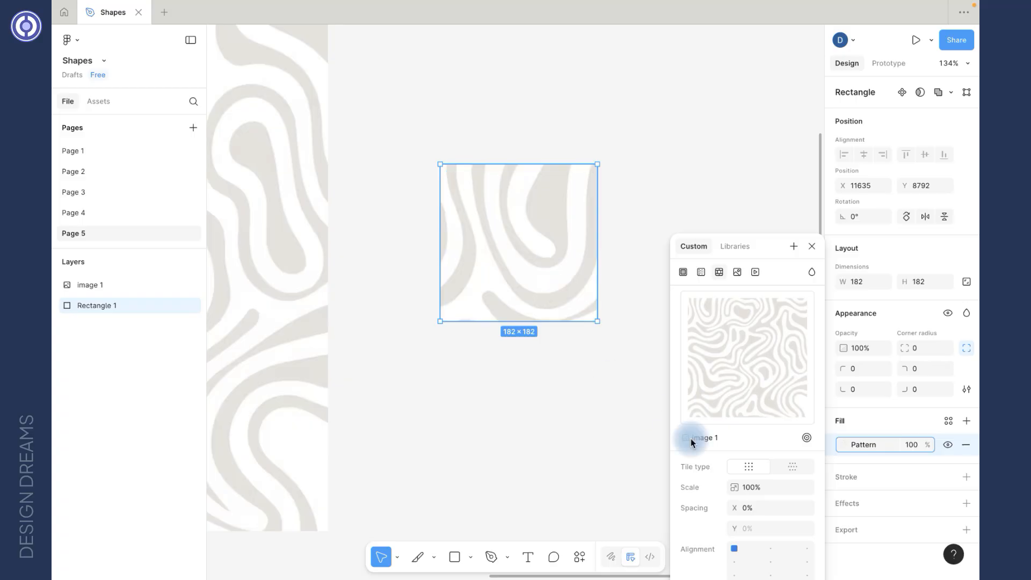
Scale the pattern down to 11% and set its tile type to Hexagonal with a vertical direction
drag(744, 490, 596, 443)
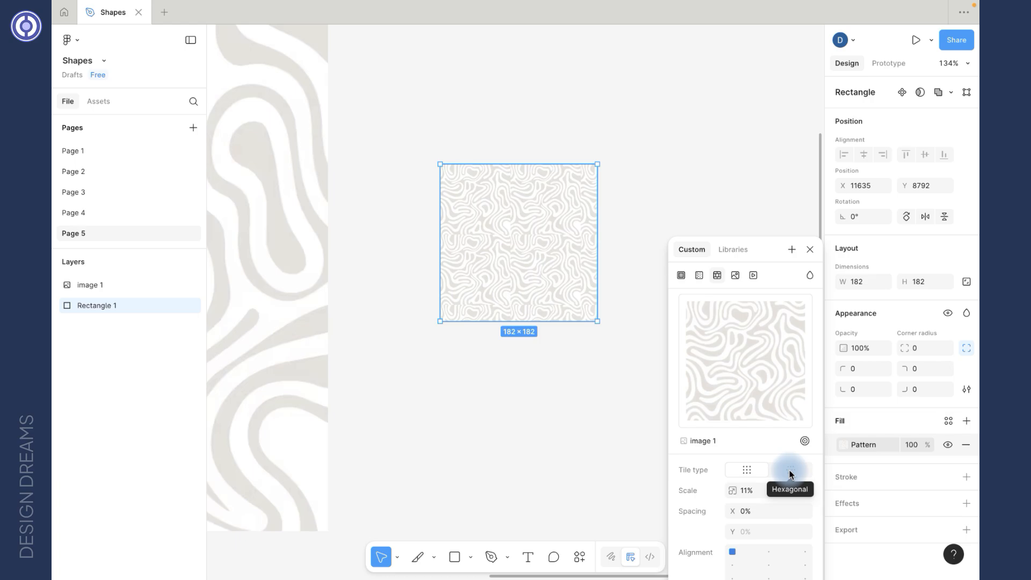
click(789, 471)
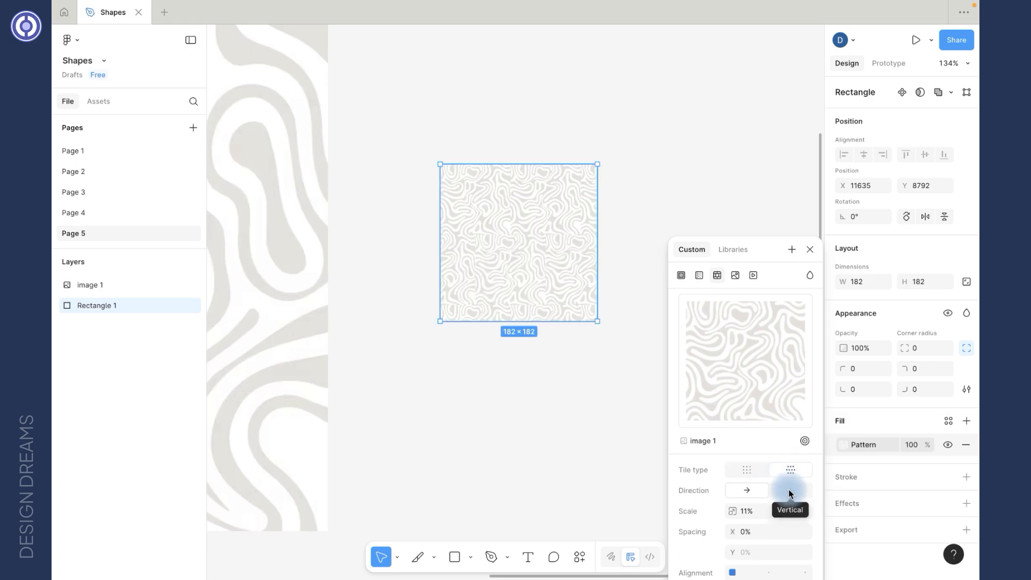
click(788, 490)
Set the pattern's horizontal spacing to -1% and its alignment to top centre
mouse_move(734, 532)
mouse_down()
mouse_move(754, 535)
mouse_move(731, 532)
mouse_up()
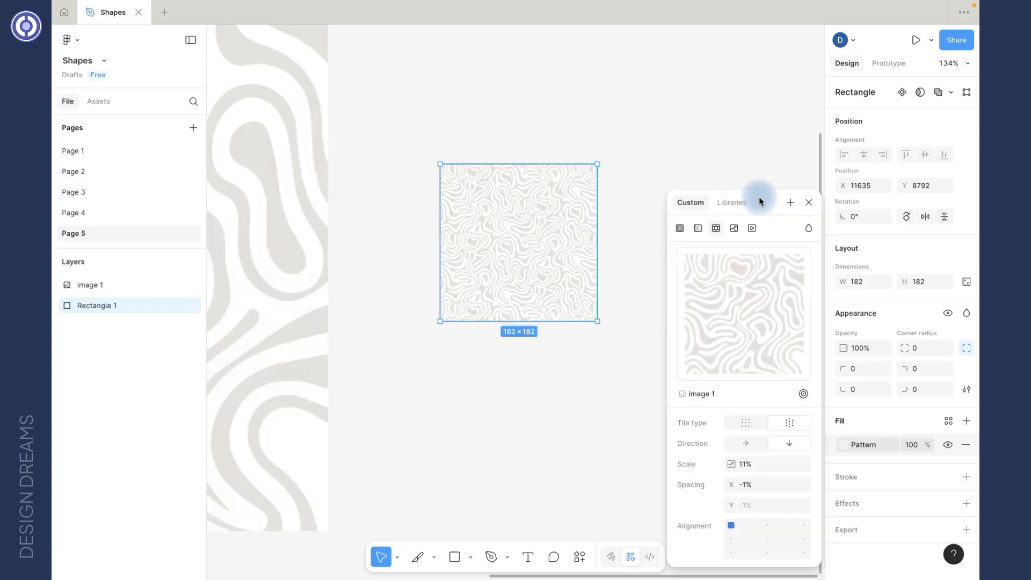
click(766, 540)
click(767, 525)
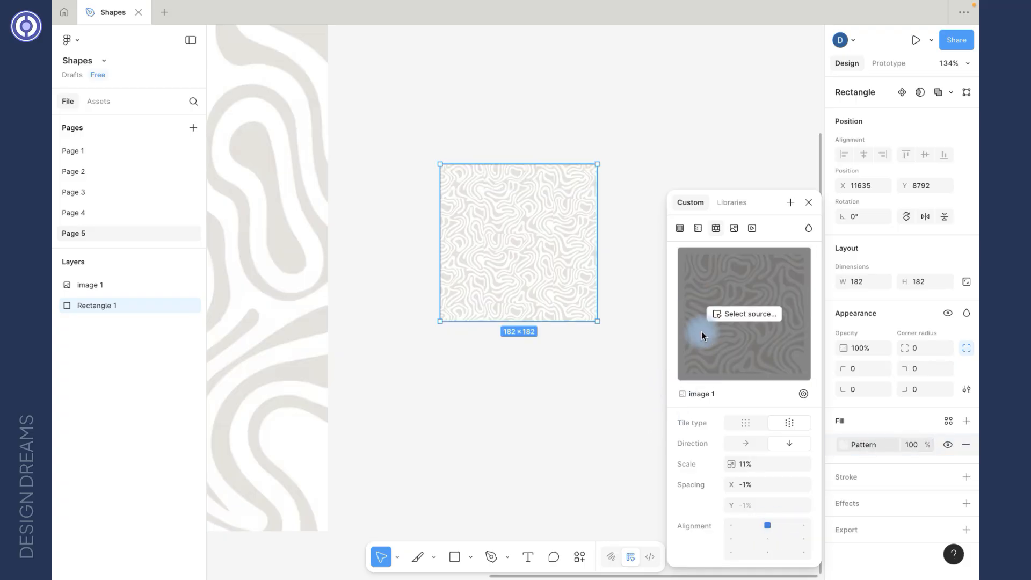
Change the square's fill to Image and upload soilder.webp from the AI Images folder
click(734, 229)
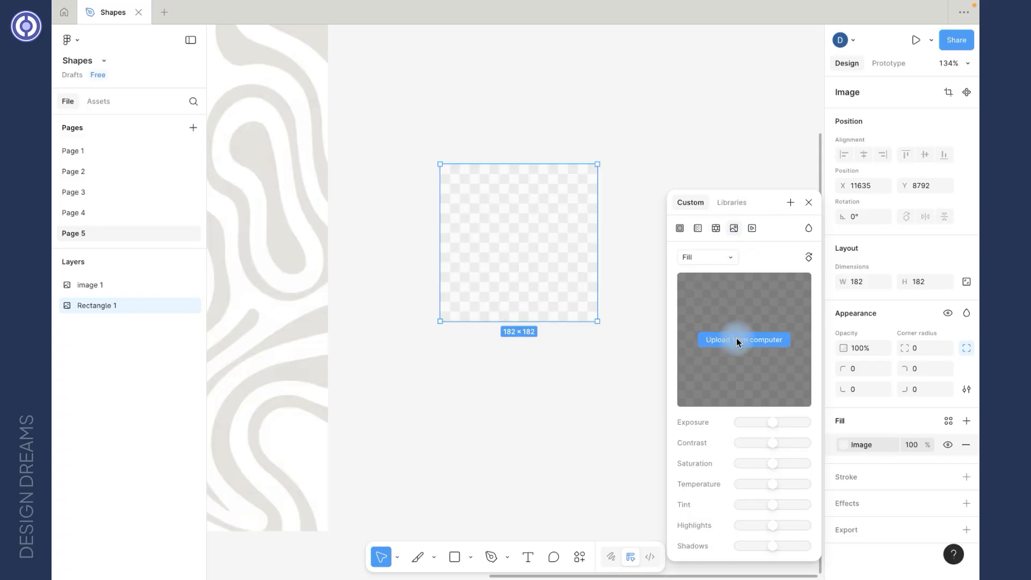
click(736, 341)
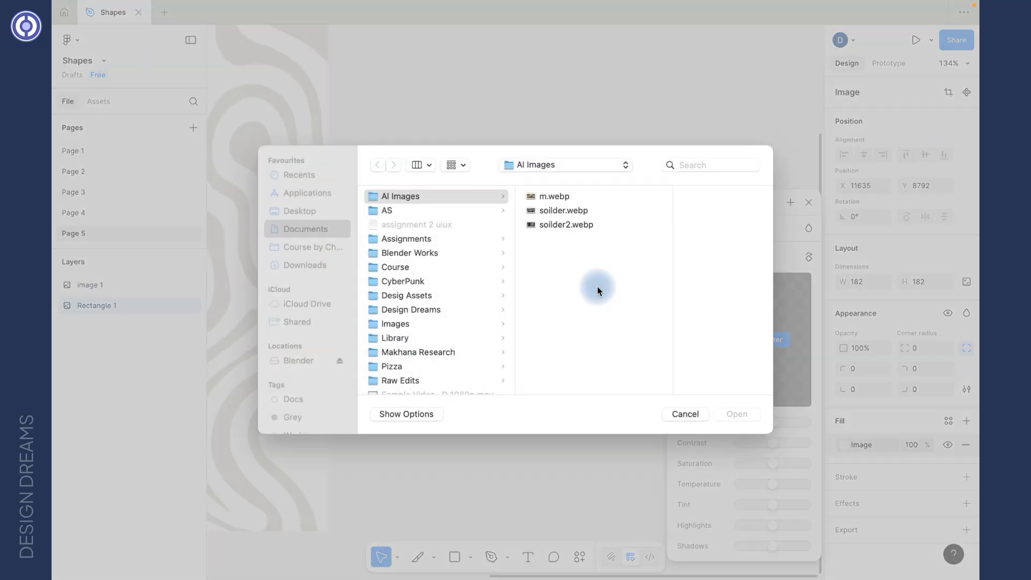
click(559, 210)
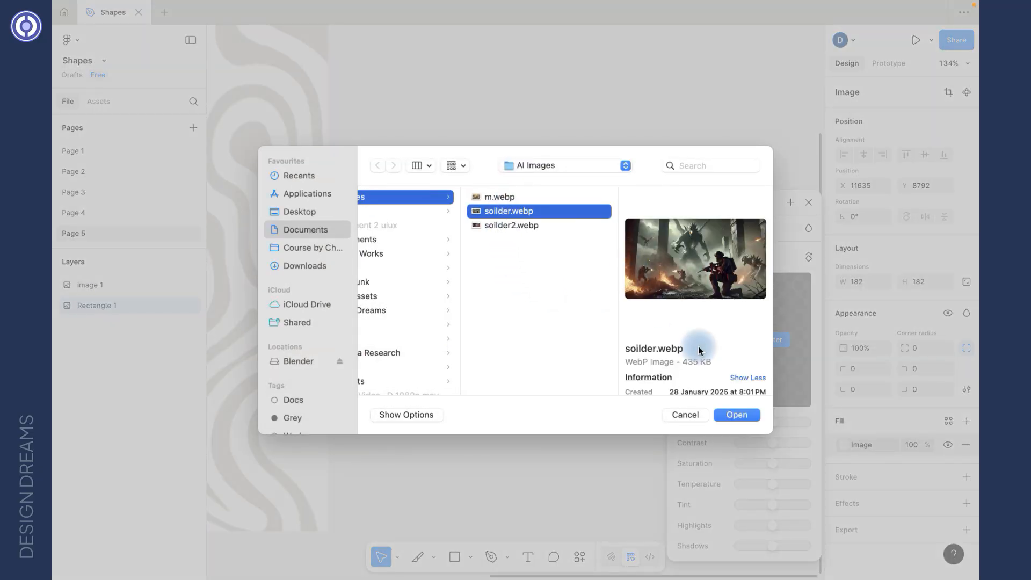
click(728, 413)
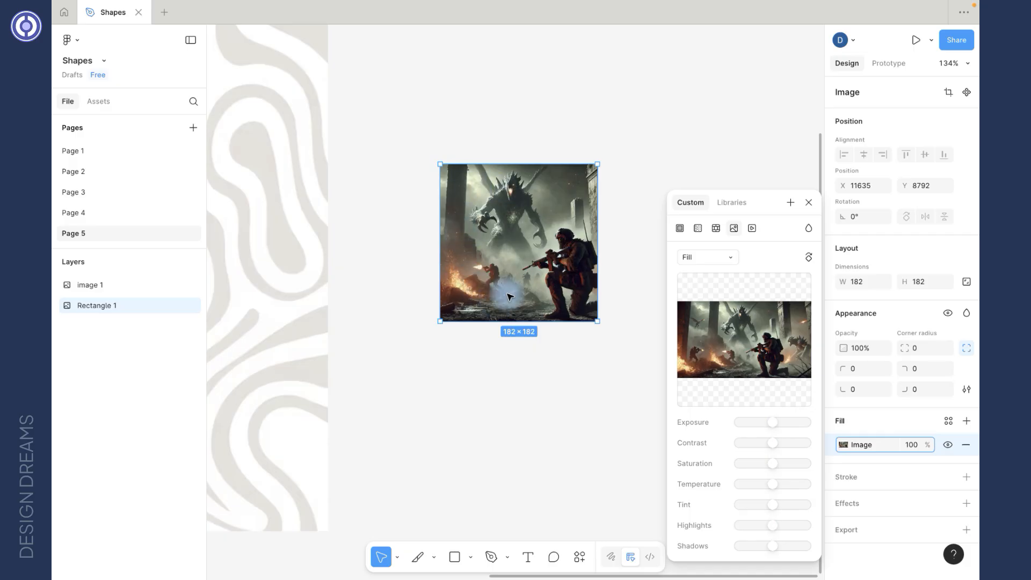
Crop the image fill wider, extending the frame's right edge outward and its upper-left corner to the picture's left edge, about 302 × 186
scroll(508, 295, right, 1)
scroll(509, 295, down, 1)
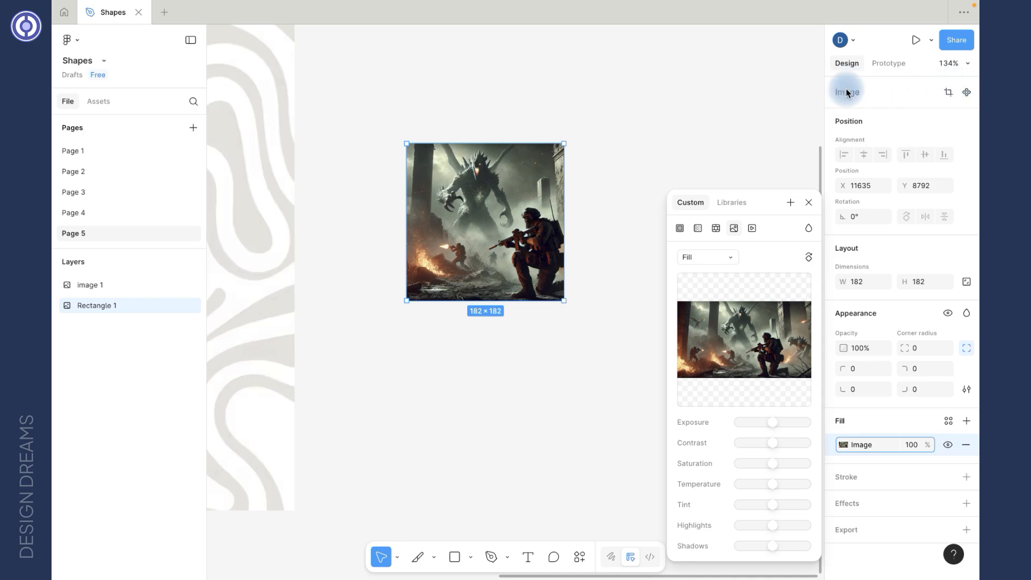
click(948, 92)
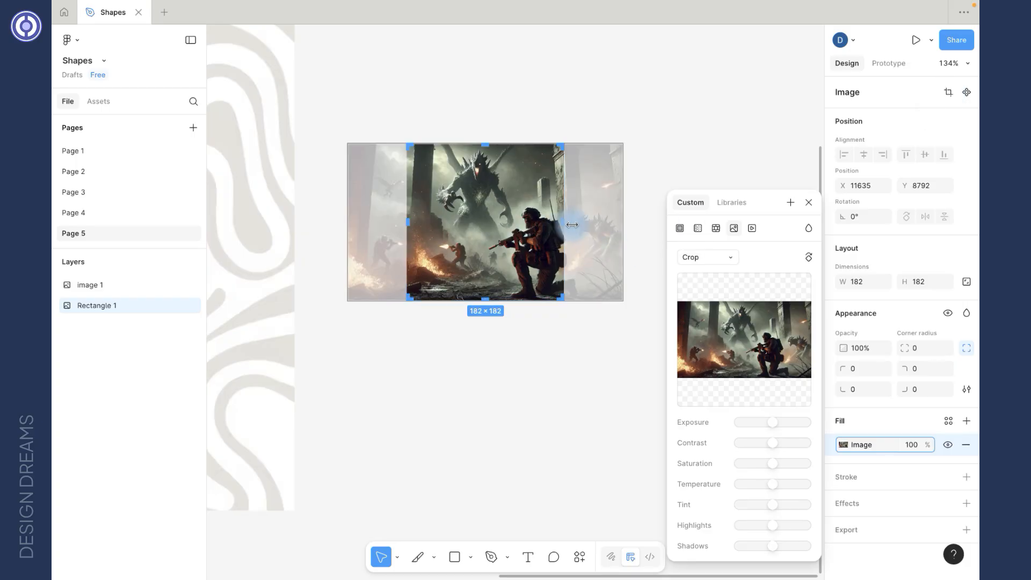
drag(571, 224, 615, 224)
drag(407, 149, 346, 139)
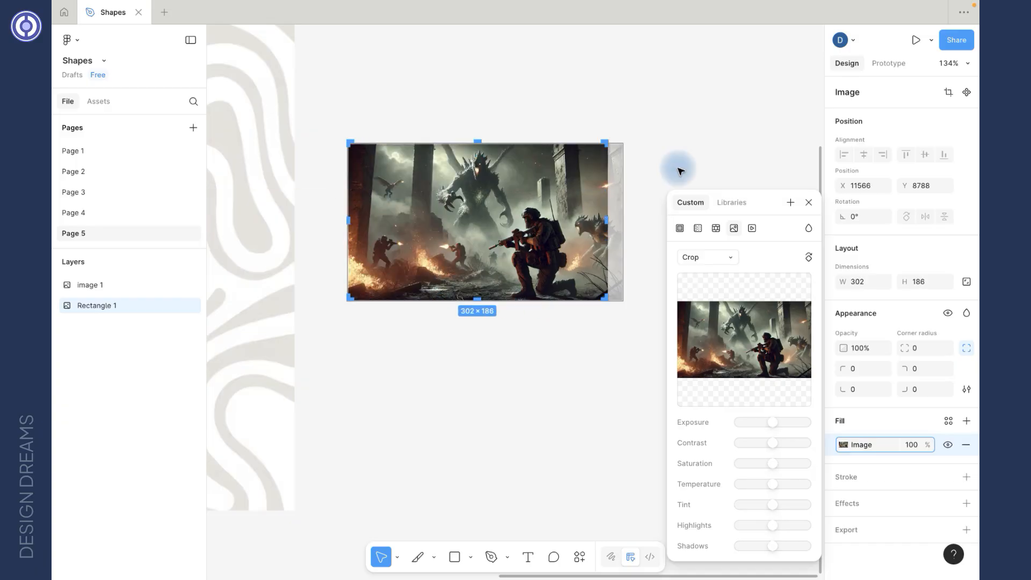
click(573, 105)
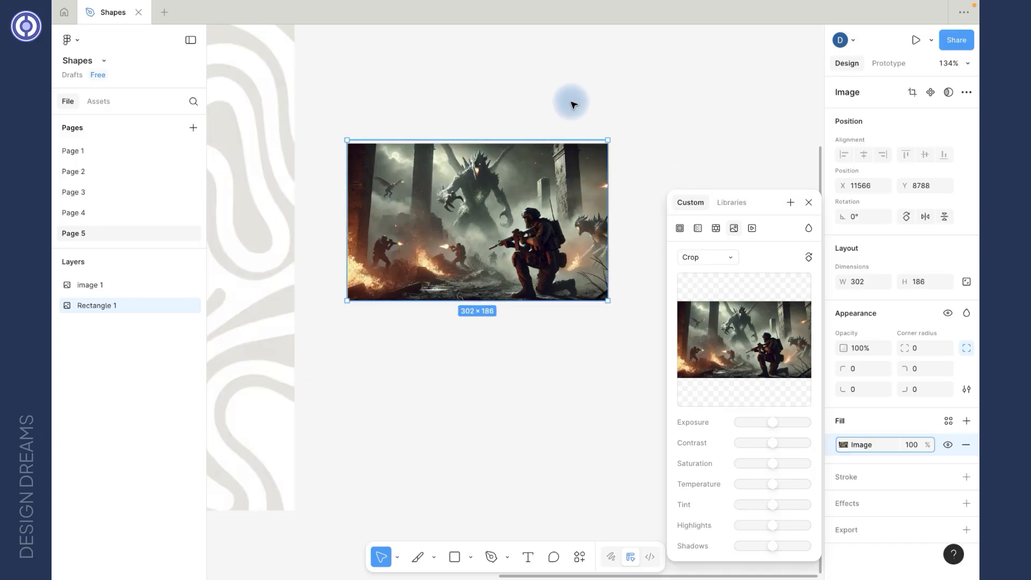
scroll(524, 247, left, 2)
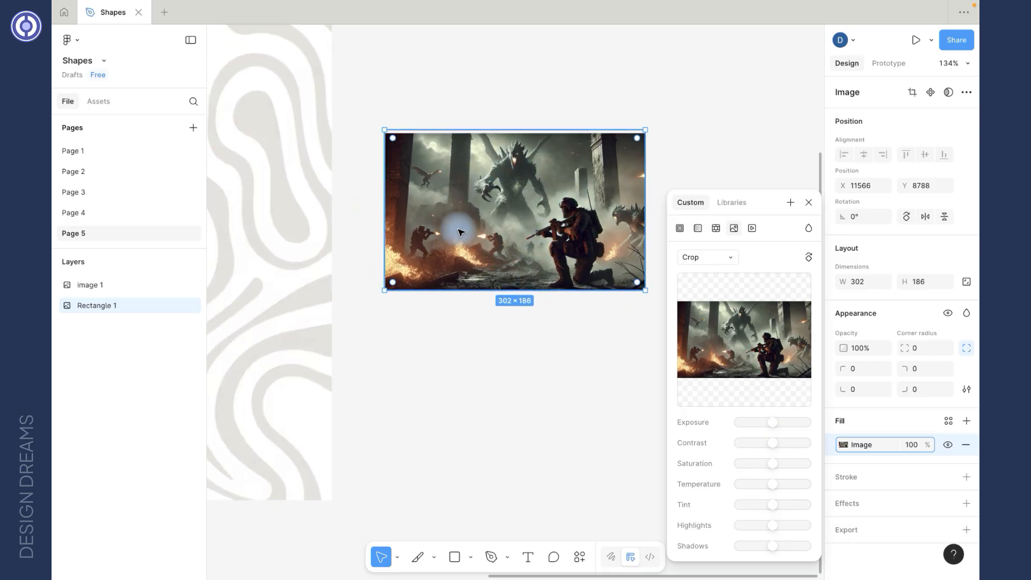
scroll(460, 231, right, 2)
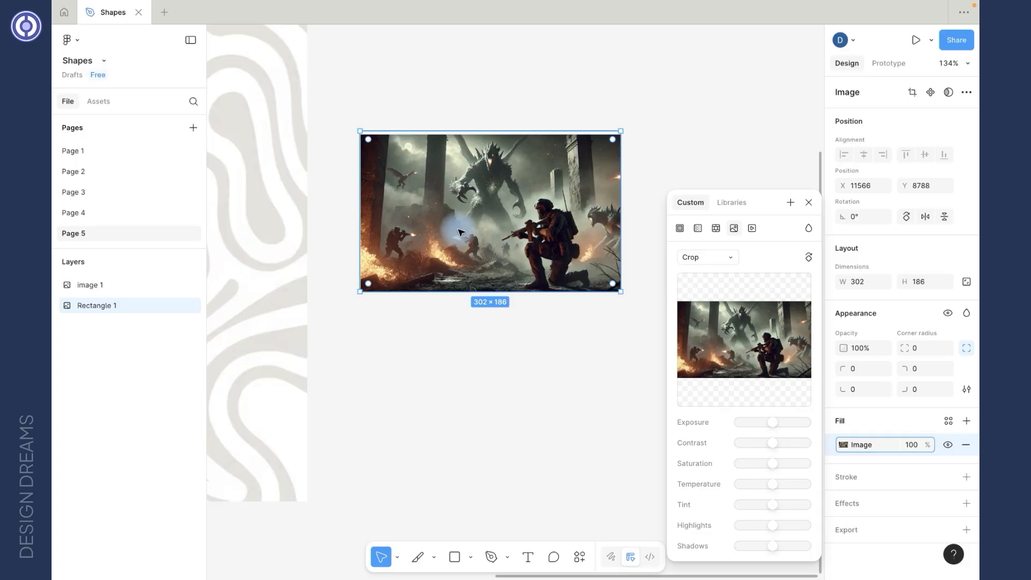
scroll(460, 232, down, 1)
scroll(460, 232, left, 1)
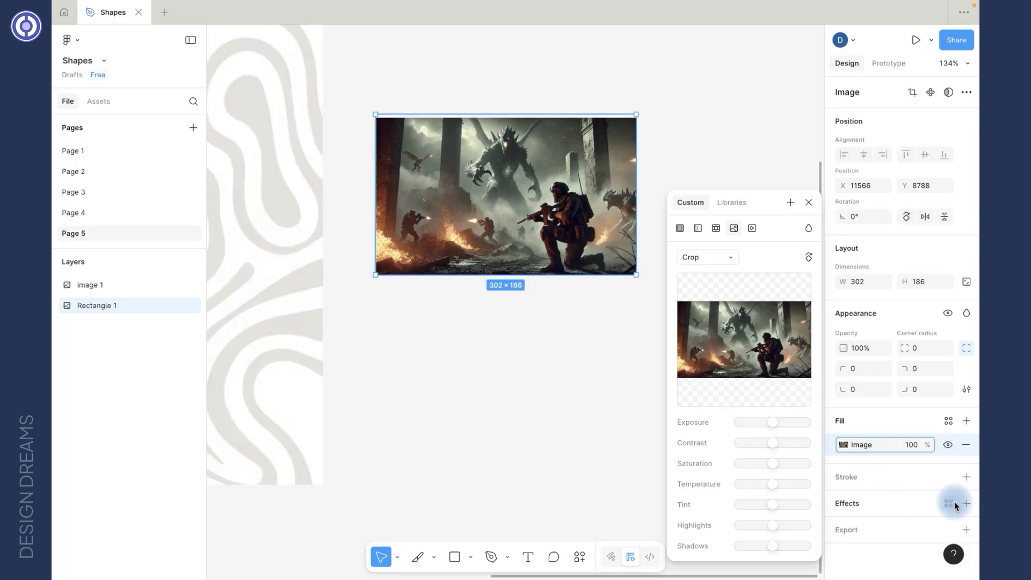